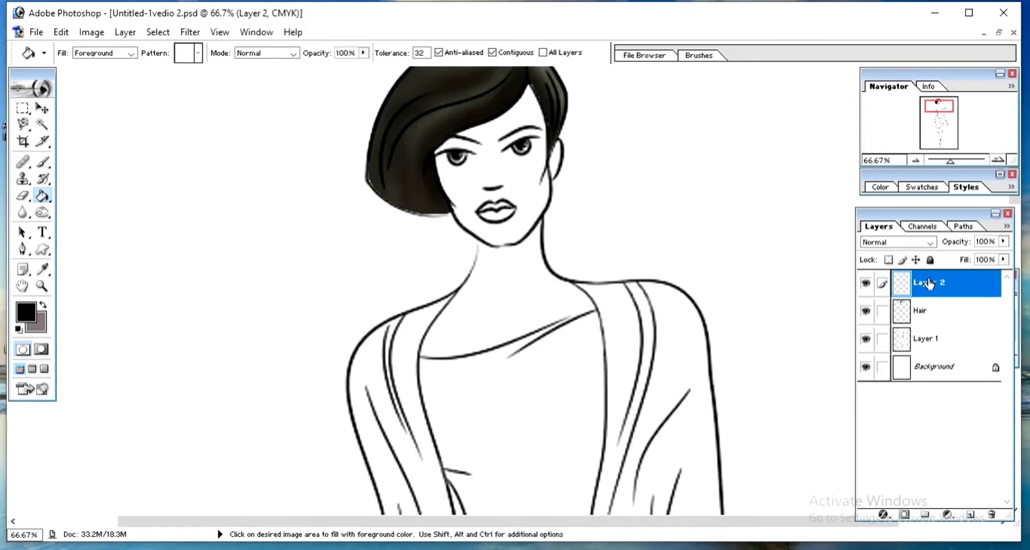
Rename Layer 2 as skin and select the neck and upper chest area with the Magnetic Lasso tool
type("skin")
left_click(23, 125)
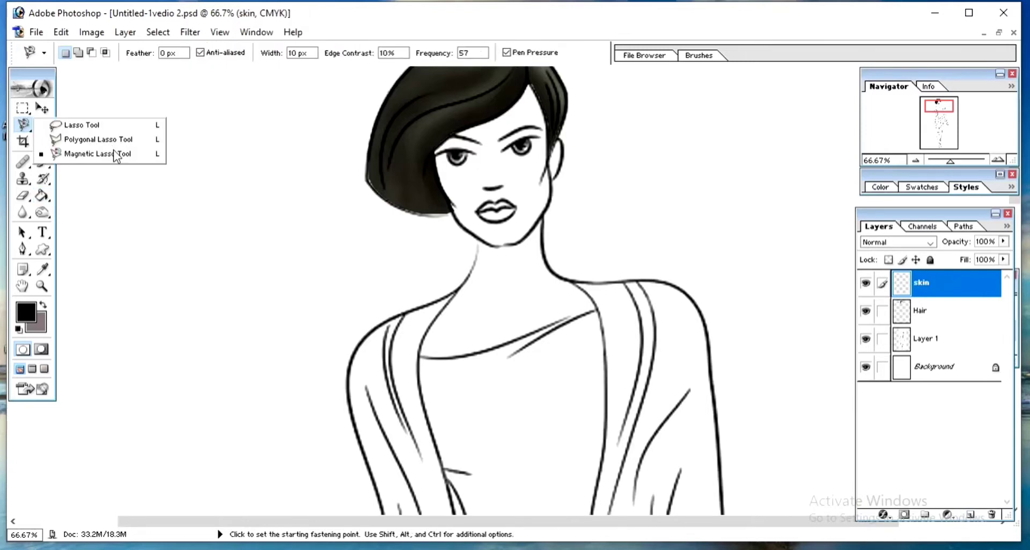
left_click(117, 154)
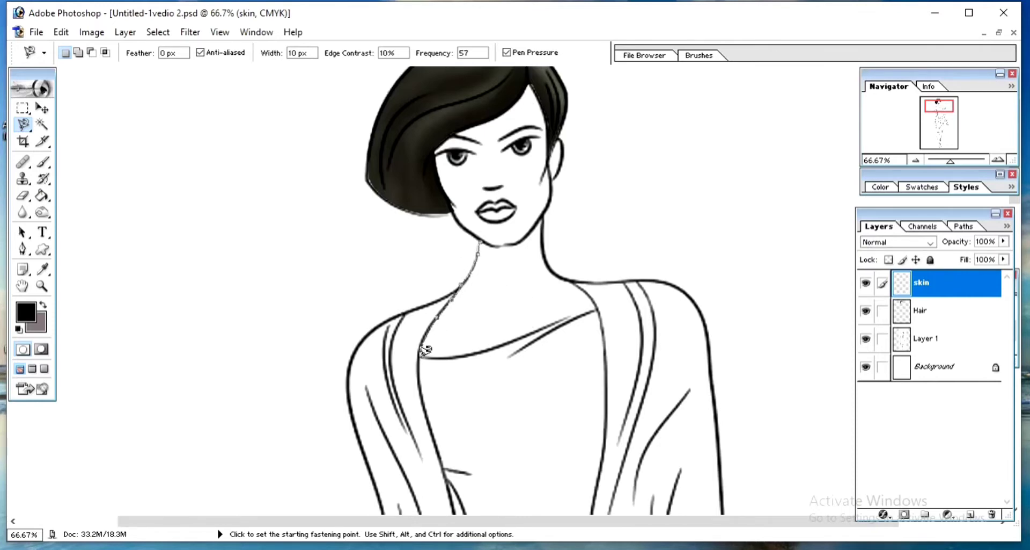
left_click(486, 234)
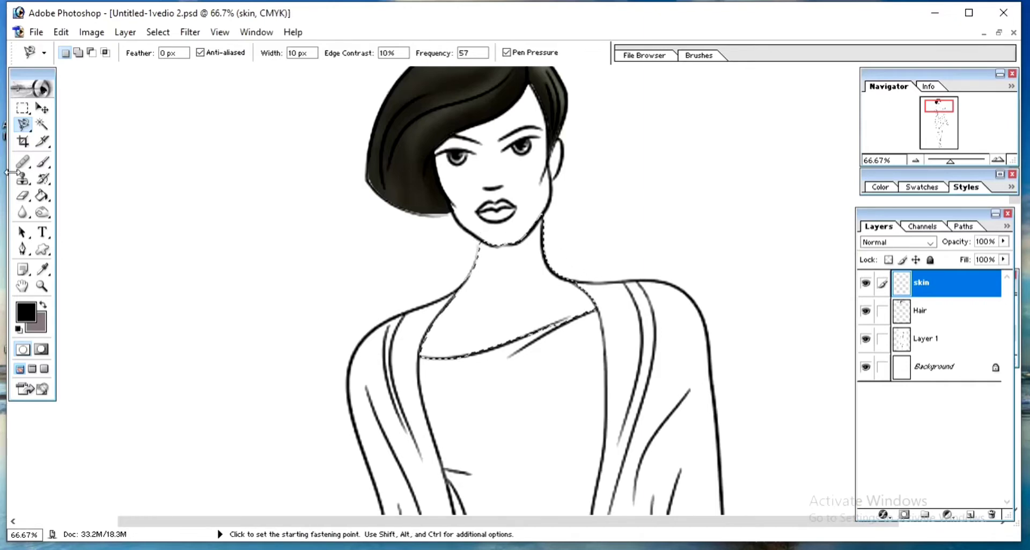
Fill the neck selection with pale yellow F8EBB5 and set the skin layer's blend mode to Multiply
left_click(26, 311)
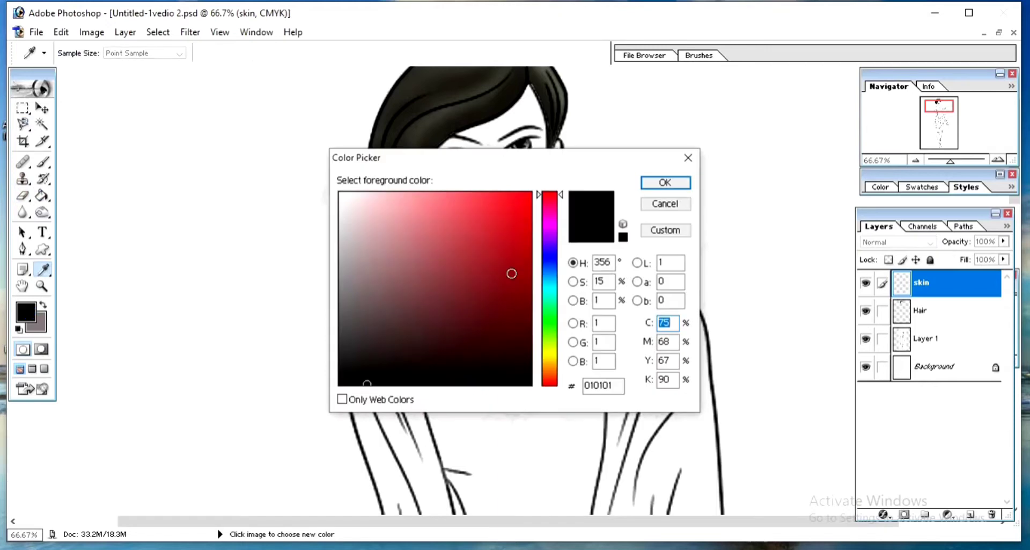
left_click_drag(550, 354, 549, 359)
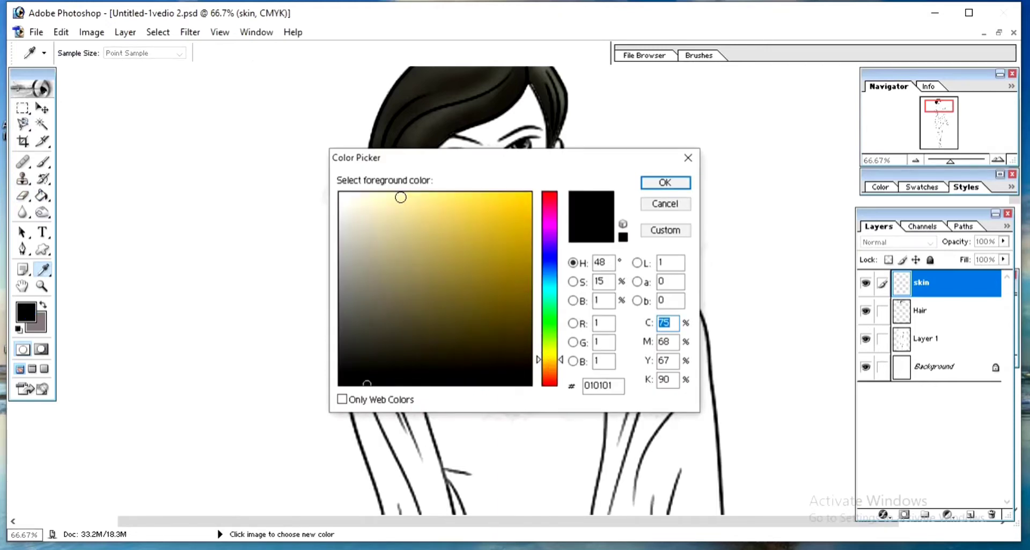
left_click(401, 197)
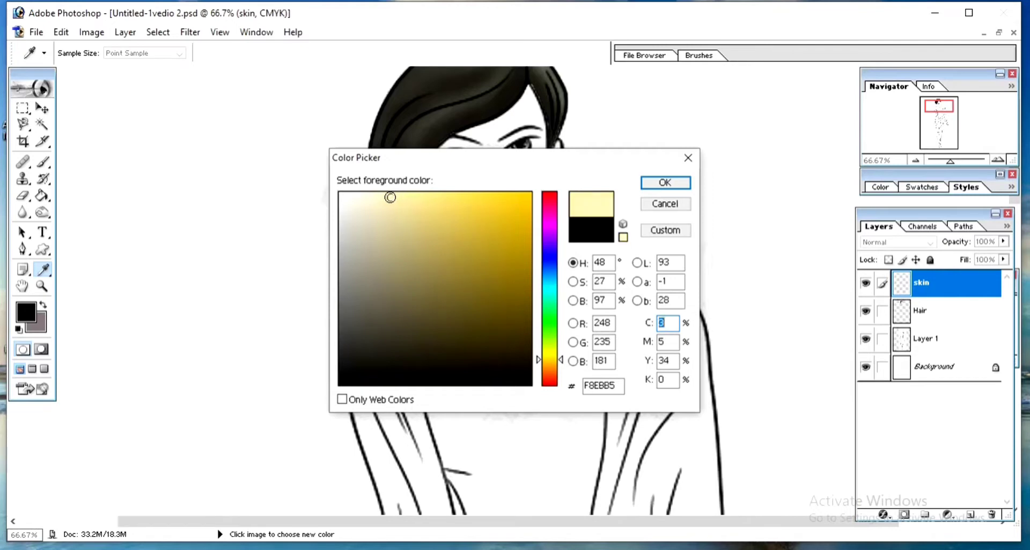
left_click(664, 183)
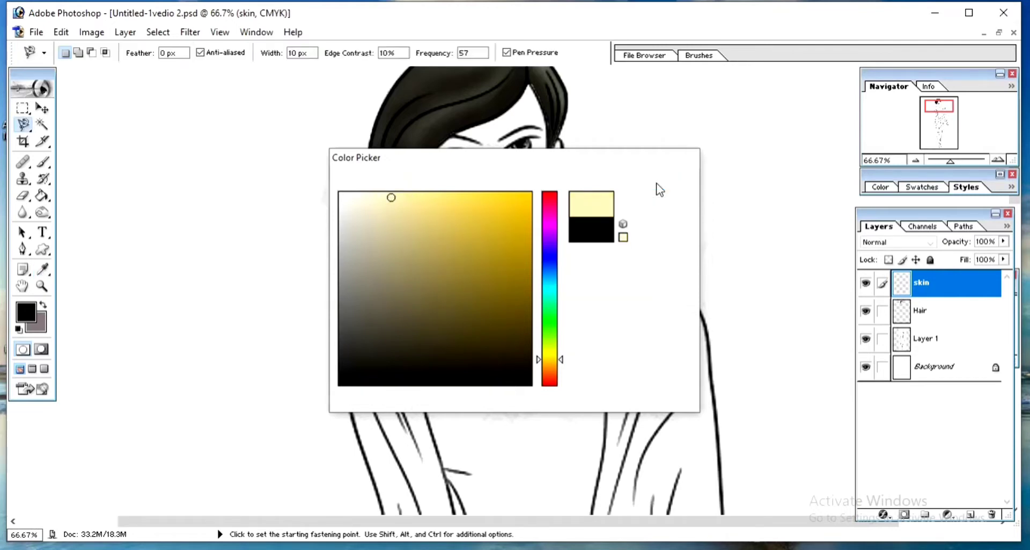
left_click(48, 198)
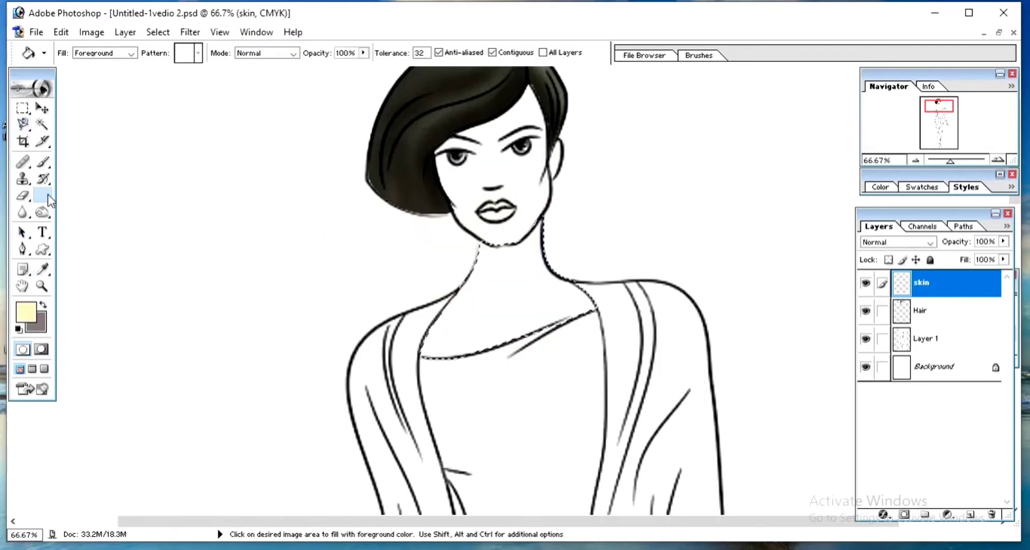
left_click(510, 268)
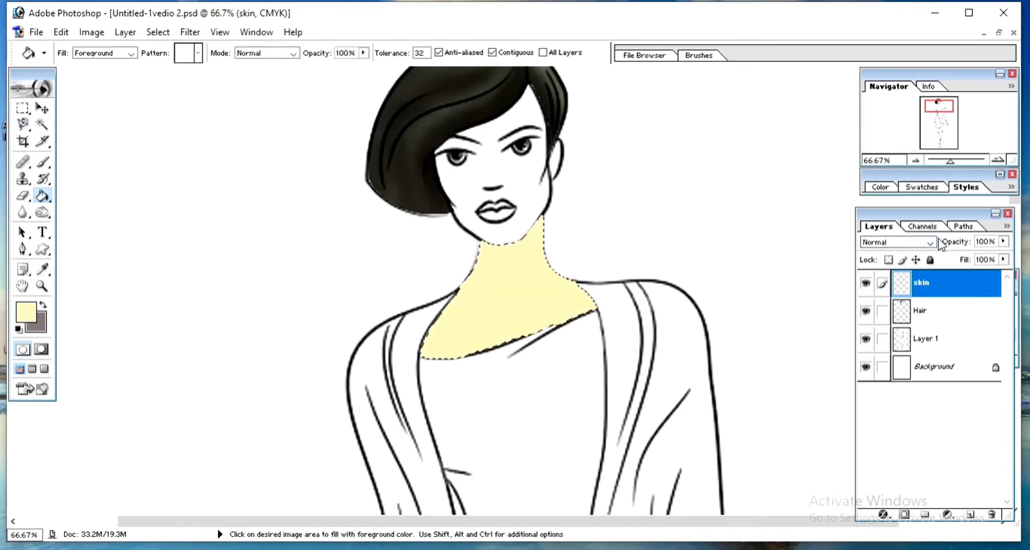
left_click(932, 245)
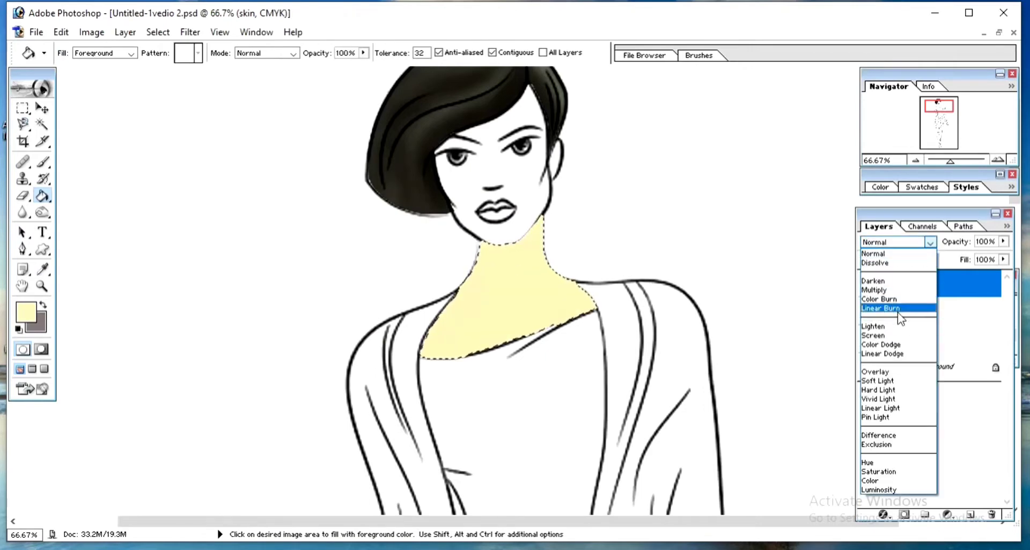
left_click(897, 290)
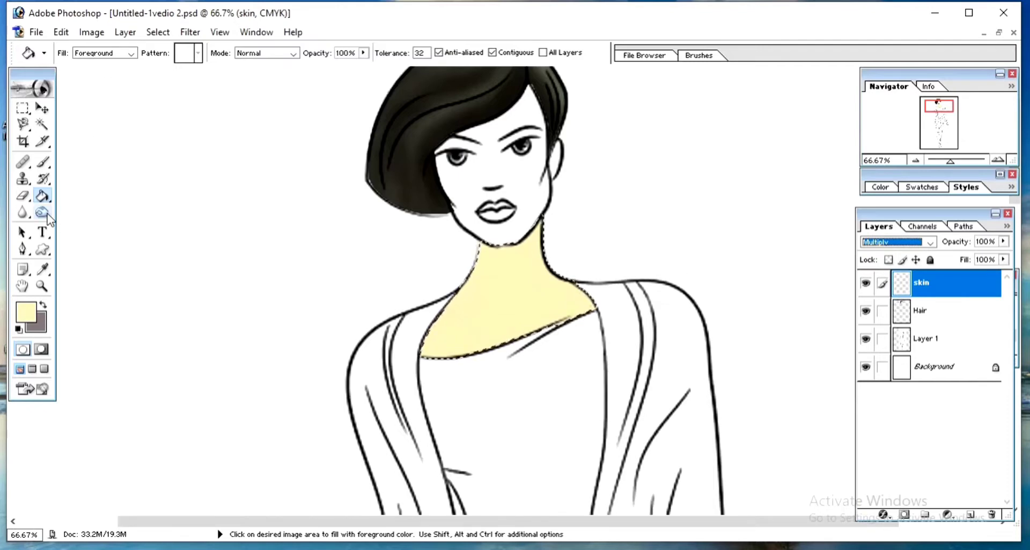
Try to brighten the middle of the neck with the Dodge tool, using the Highlights range at 50% exposure
mouse_move(42, 212)
left_mouse_down()
mouse_move(117, 211)
mouse_move(119, 226)
left_mouse_up()
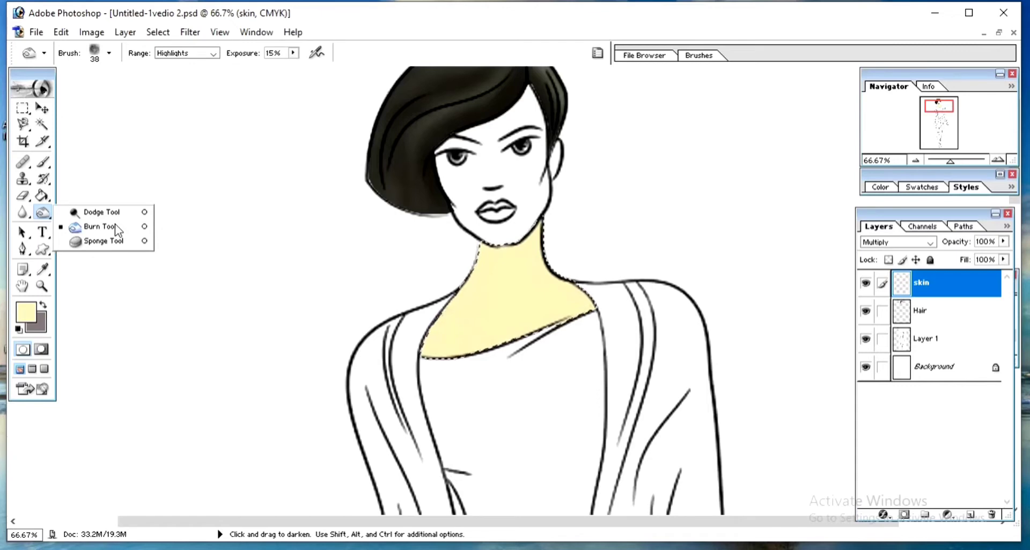
left_click(102, 212)
left_click(213, 53)
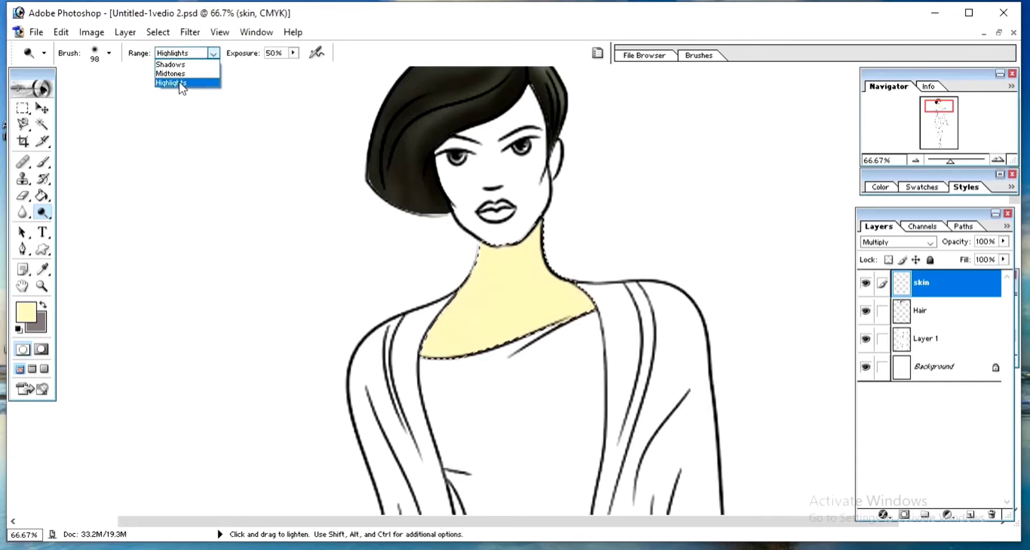
left_click(181, 84)
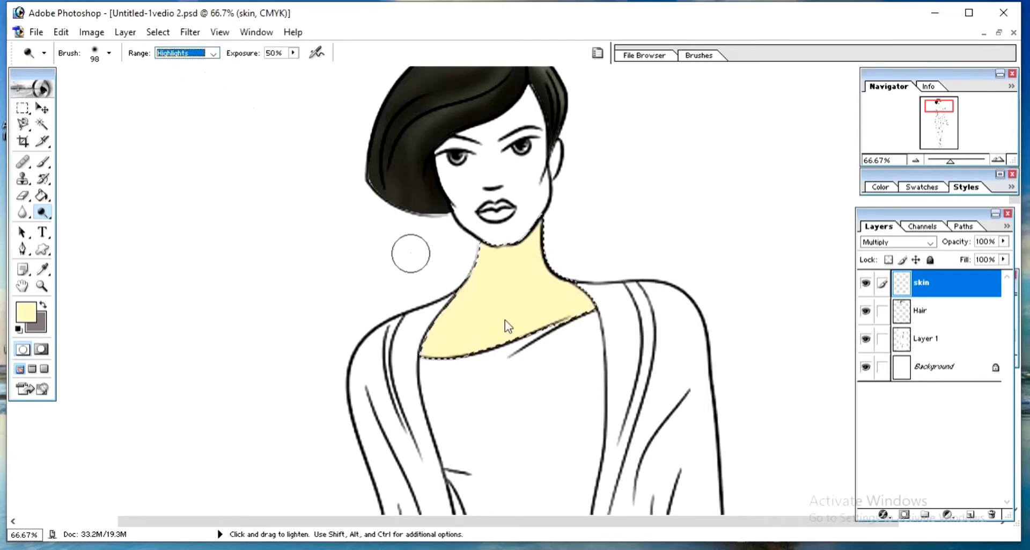
mouse_move(495, 297)
left_mouse_down()
mouse_move(467, 335)
mouse_move(480, 313)
mouse_move(516, 315)
mouse_move(509, 263)
mouse_move(512, 331)
mouse_move(519, 318)
mouse_move(496, 314)
mouse_move(531, 308)
mouse_move(503, 283)
left_mouse_up()
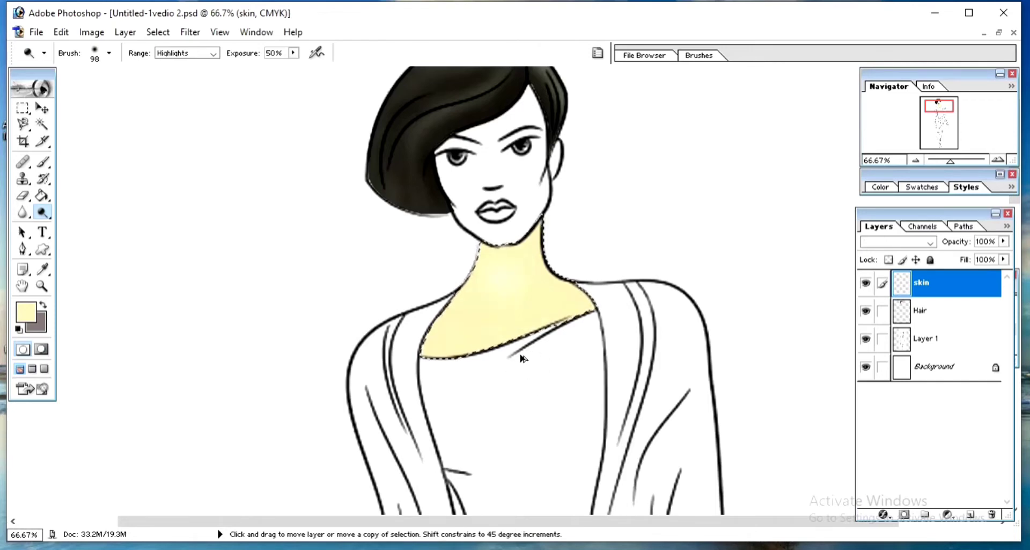
Lighten the middle of the neck and chest with the Dodge tool, using the Midtones range at 50% exposure
left_click(221, 54)
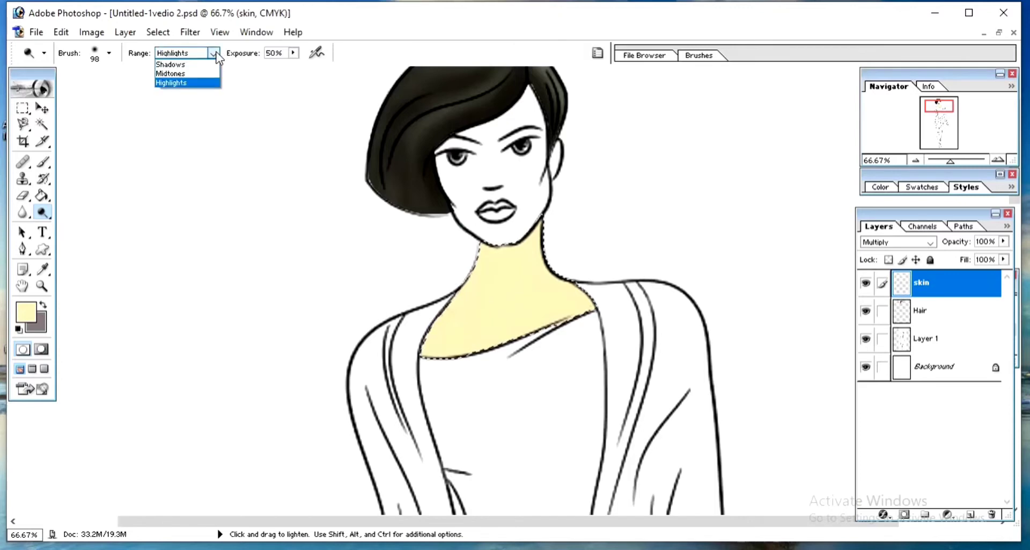
left_click(194, 72)
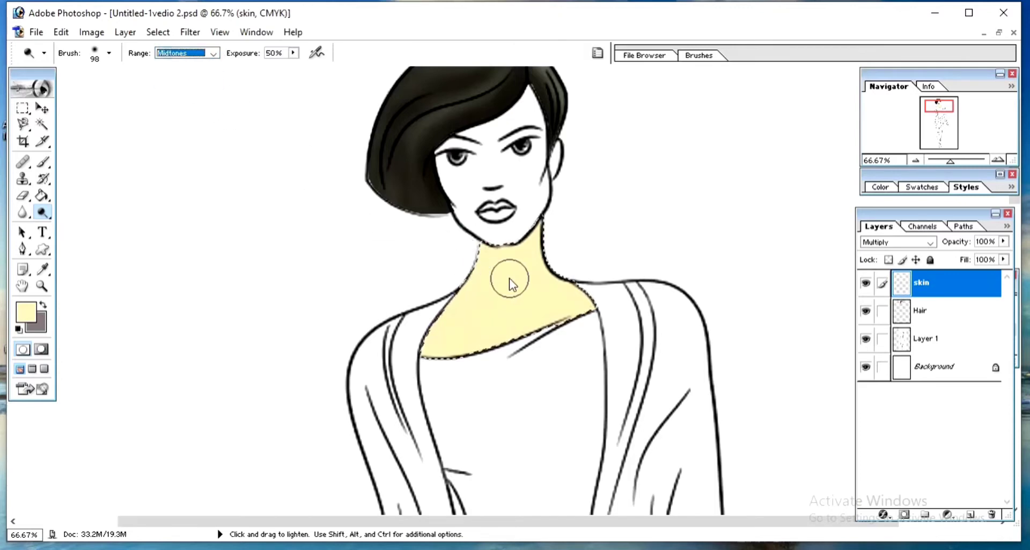
mouse_move(498, 278)
left_mouse_down()
mouse_move(483, 323)
mouse_move(494, 260)
mouse_move(506, 269)
mouse_move(490, 329)
mouse_move(488, 263)
mouse_move(509, 306)
mouse_move(515, 254)
mouse_move(516, 302)
mouse_move(500, 229)
mouse_move(504, 273)
mouse_move(436, 357)
left_mouse_up()
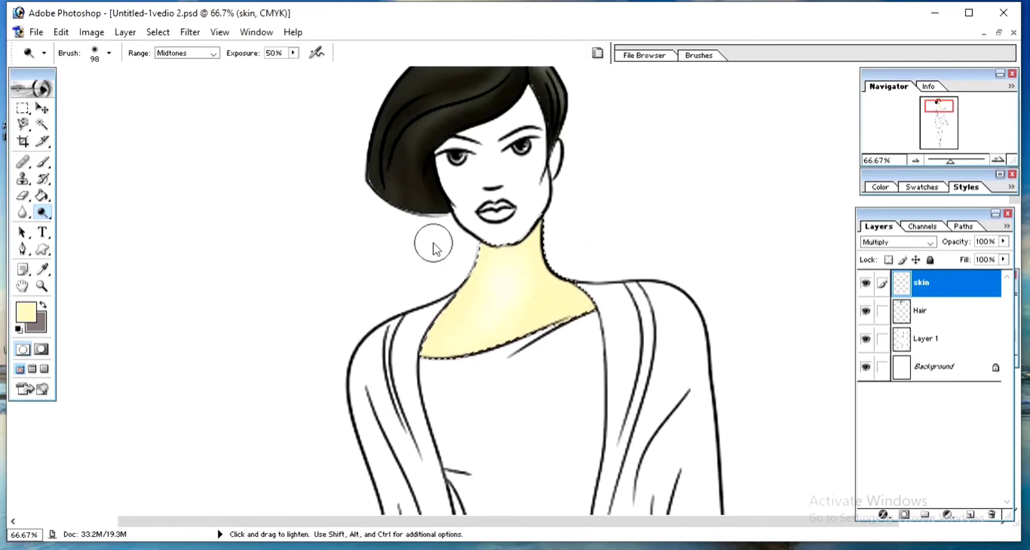
left_click_drag(489, 278, 488, 262)
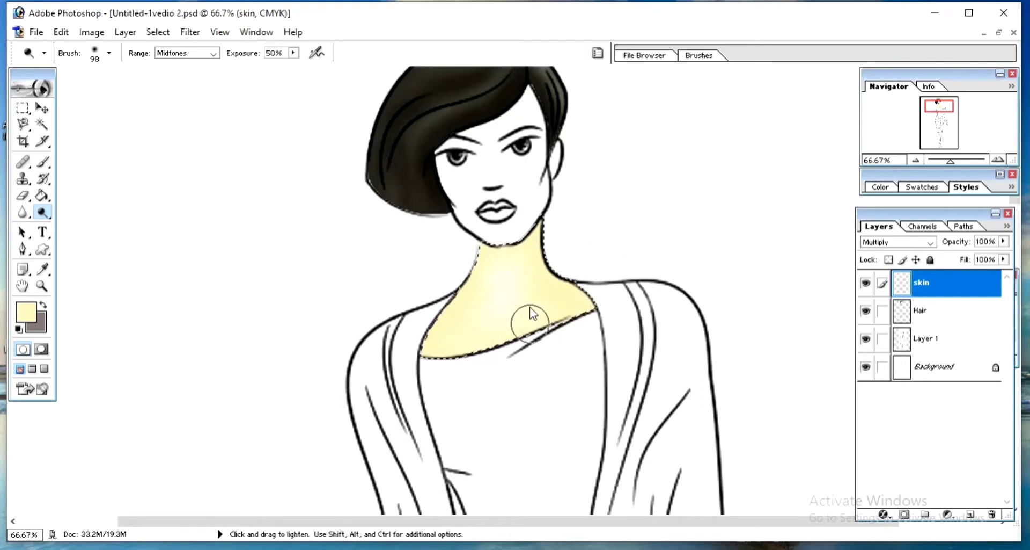
mouse_move(530, 313)
left_mouse_down()
mouse_move(578, 336)
mouse_move(500, 319)
mouse_move(511, 278)
mouse_move(554, 335)
mouse_move(519, 286)
mouse_move(570, 378)
left_mouse_up()
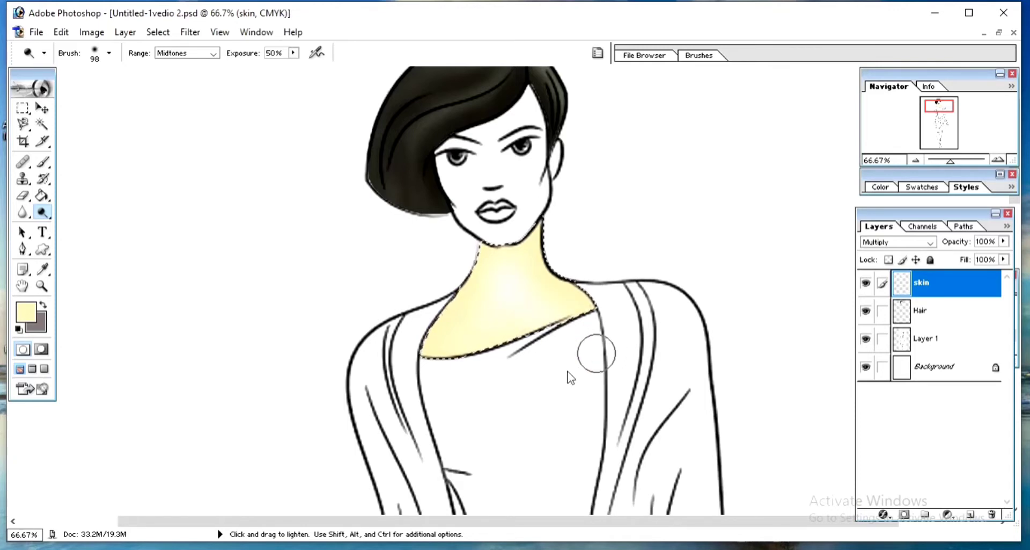
Shade the neck's left edge and the lower neckline with the Burn tool, using the Midtones range at 15% exposure
left_click(43, 212)
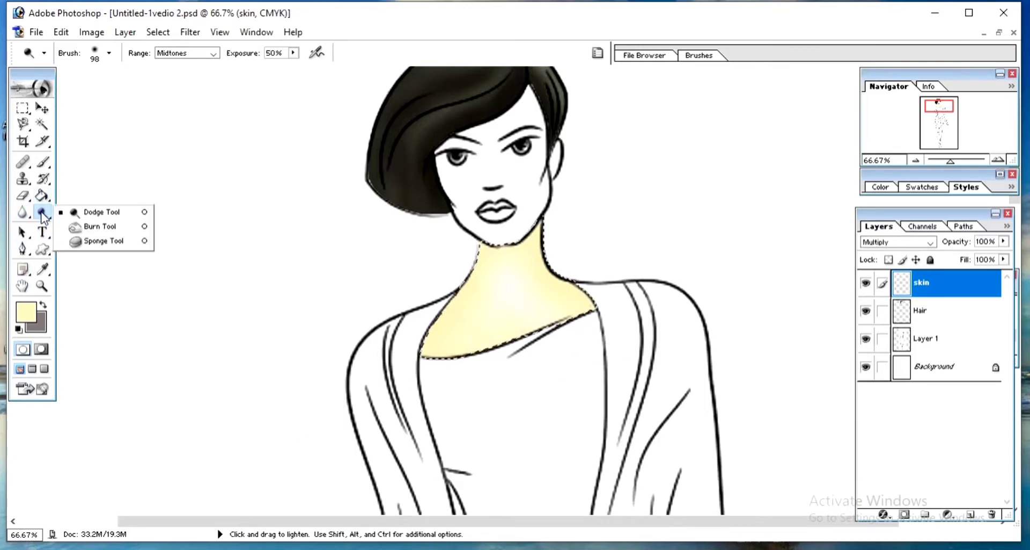
left_click(111, 228)
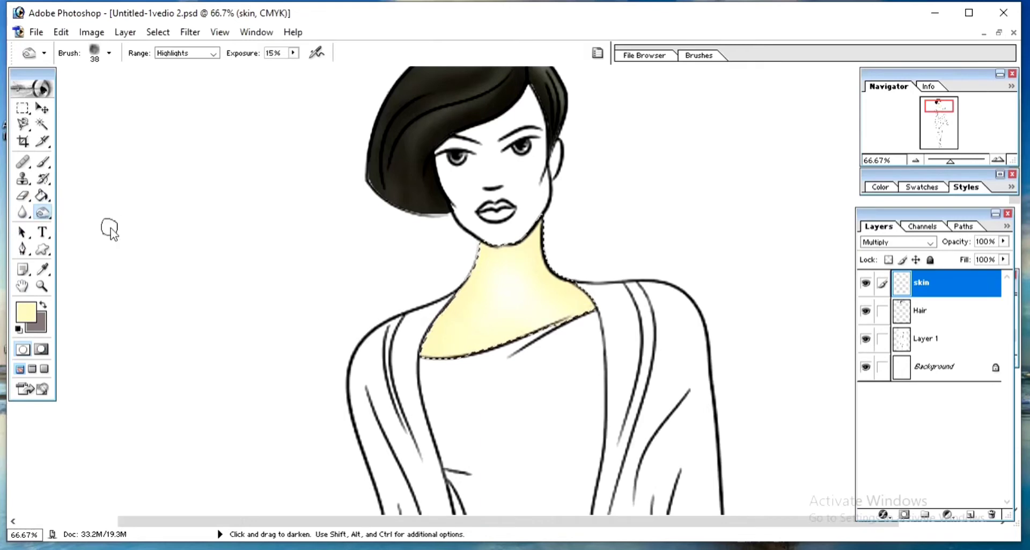
left_click(213, 54)
left_click(193, 77)
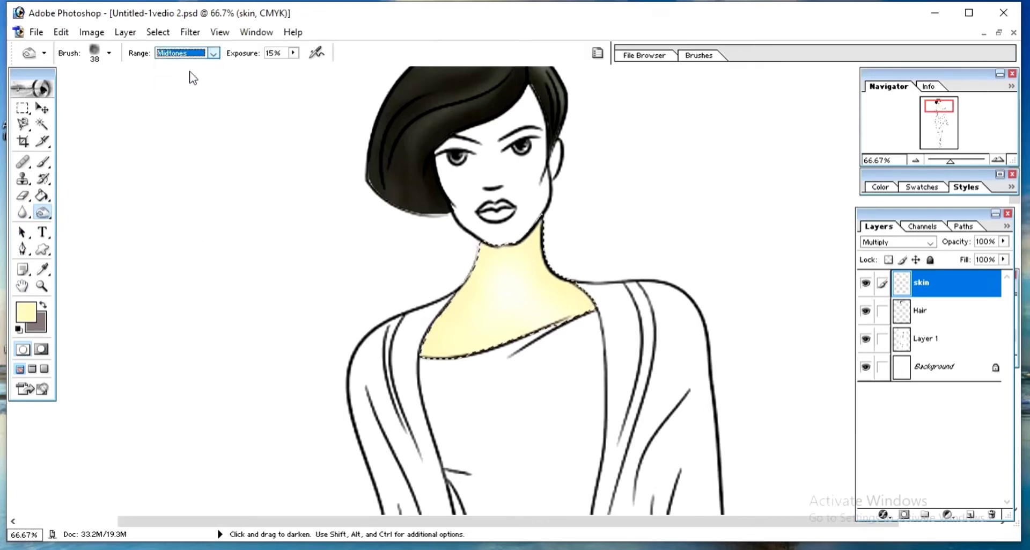
mouse_move(475, 249)
left_mouse_down()
mouse_move(452, 308)
mouse_move(465, 243)
mouse_move(477, 249)
mouse_move(446, 326)
mouse_move(482, 247)
mouse_move(458, 318)
mouse_move(485, 258)
left_mouse_up()
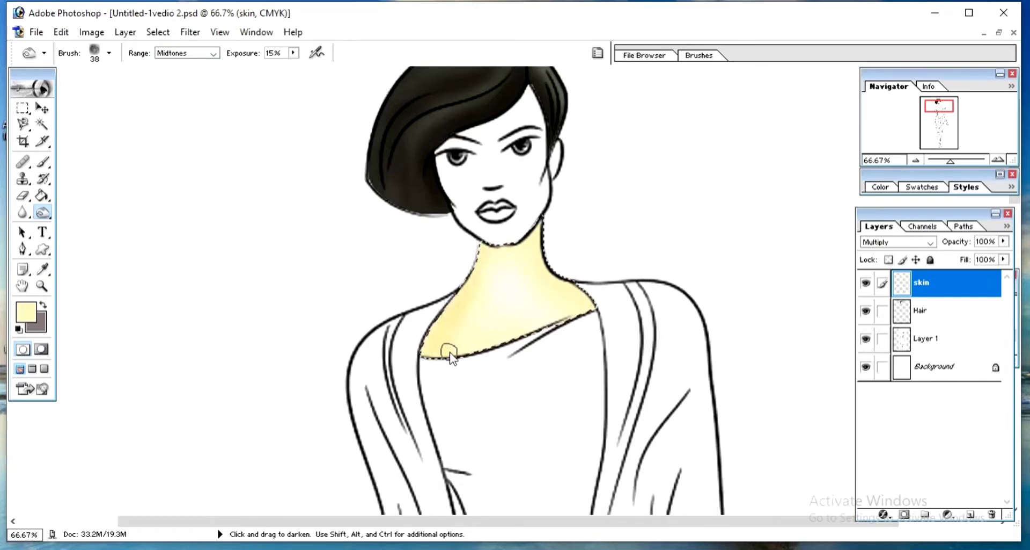
left_click_drag(482, 354, 477, 329)
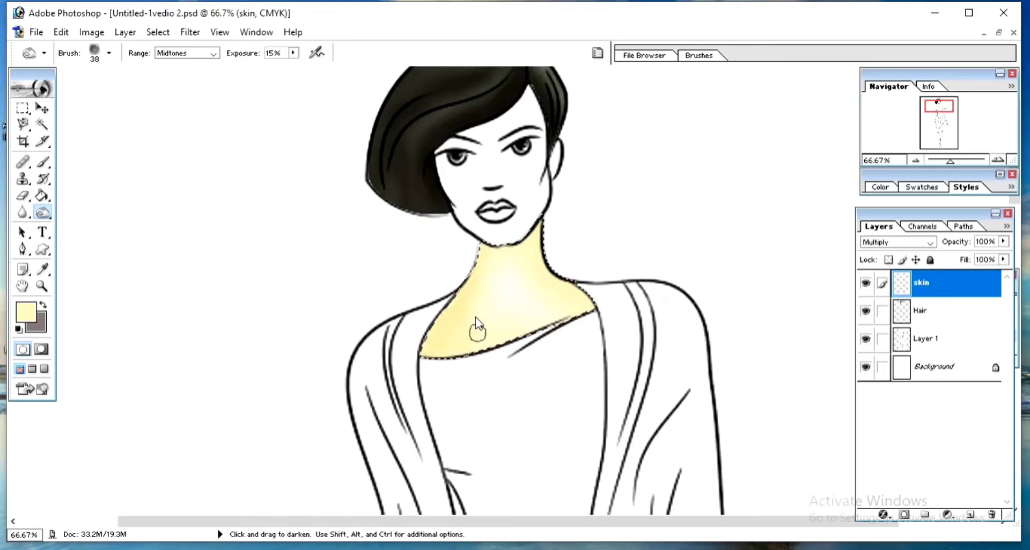
Darken the skin below the chin, at the right shoulder and along the neckline with the Burn tool at 15% exposure
left_click(995, 160)
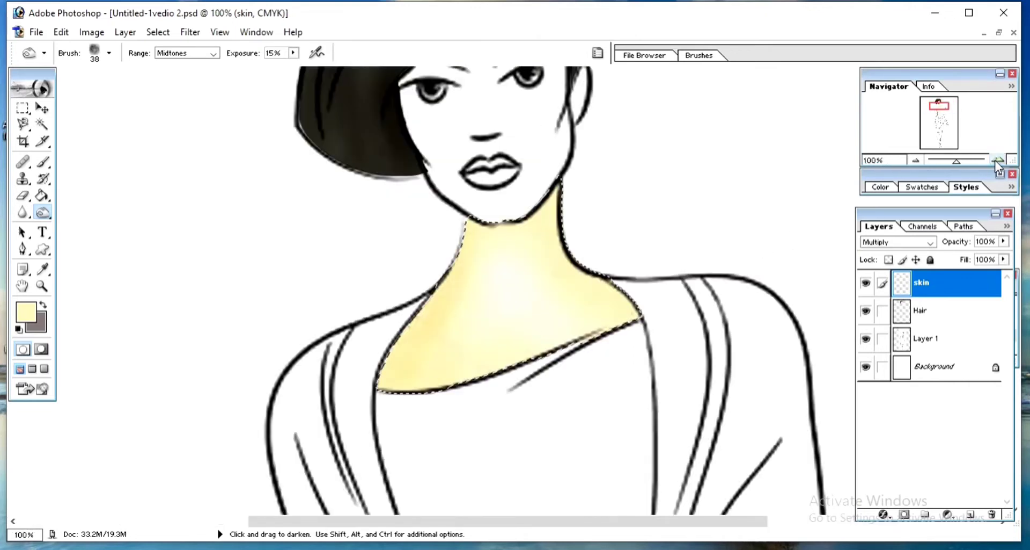
left_click(995, 160)
mouse_move(427, 199)
left_mouse_down()
mouse_move(417, 259)
mouse_move(420, 230)
mouse_move(263, 473)
mouse_move(560, 102)
mouse_move(570, 134)
mouse_move(599, 101)
mouse_move(609, 156)
left_mouse_up()
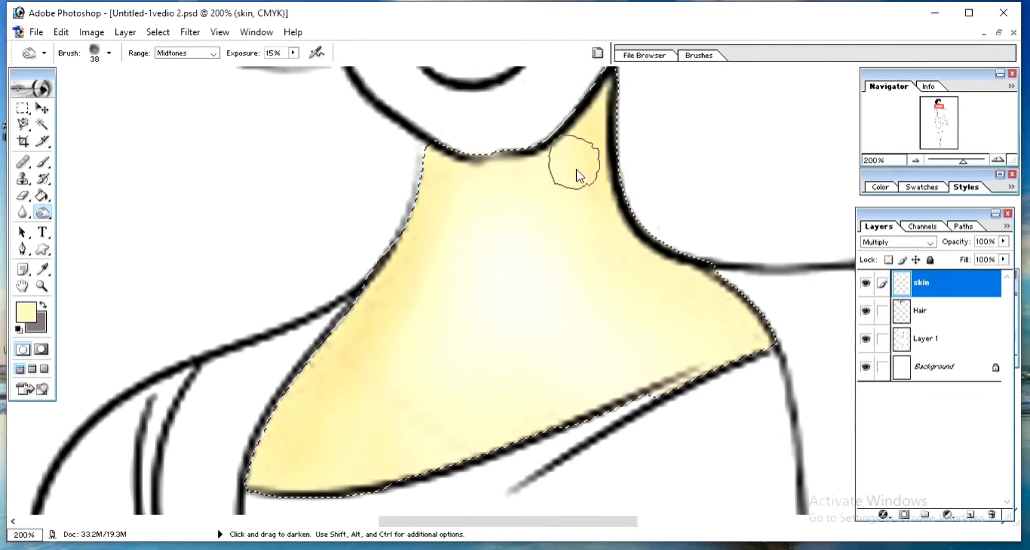
mouse_move(769, 296)
left_mouse_down()
mouse_move(658, 259)
mouse_move(750, 352)
mouse_move(684, 387)
left_mouse_up()
mouse_move(742, 345)
left_mouse_down()
mouse_move(631, 410)
mouse_move(654, 390)
left_mouse_up()
mouse_move(592, 416)
left_mouse_down()
mouse_move(747, 321)
mouse_move(572, 193)
mouse_move(569, 161)
mouse_move(499, 244)
mouse_move(492, 219)
mouse_move(599, 354)
mouse_move(519, 260)
mouse_move(564, 339)
left_mouse_up()
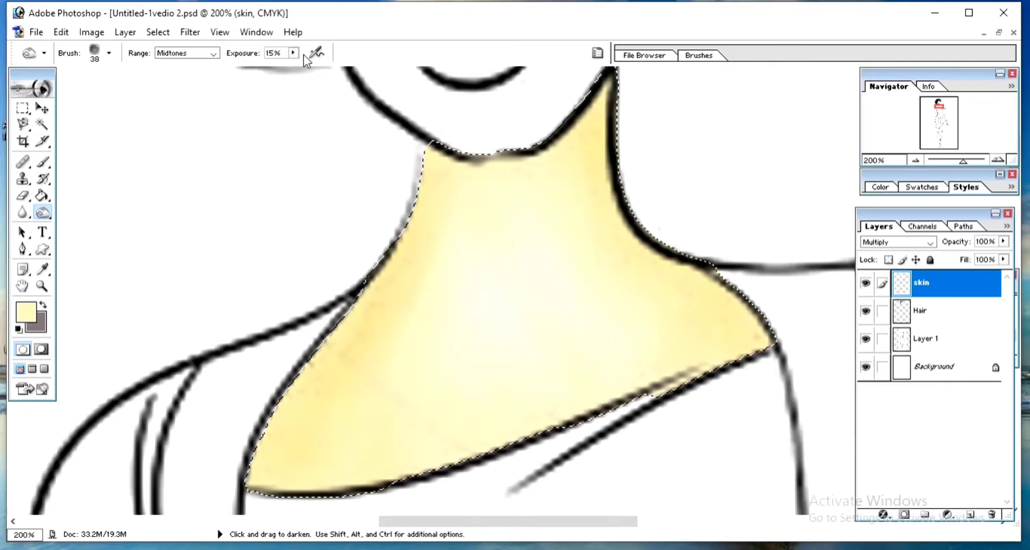
Deepen the shading along both neck edges and the neckline with the Burn tool's exposure set to 52%
left_click_drag(293, 53, 322, 69)
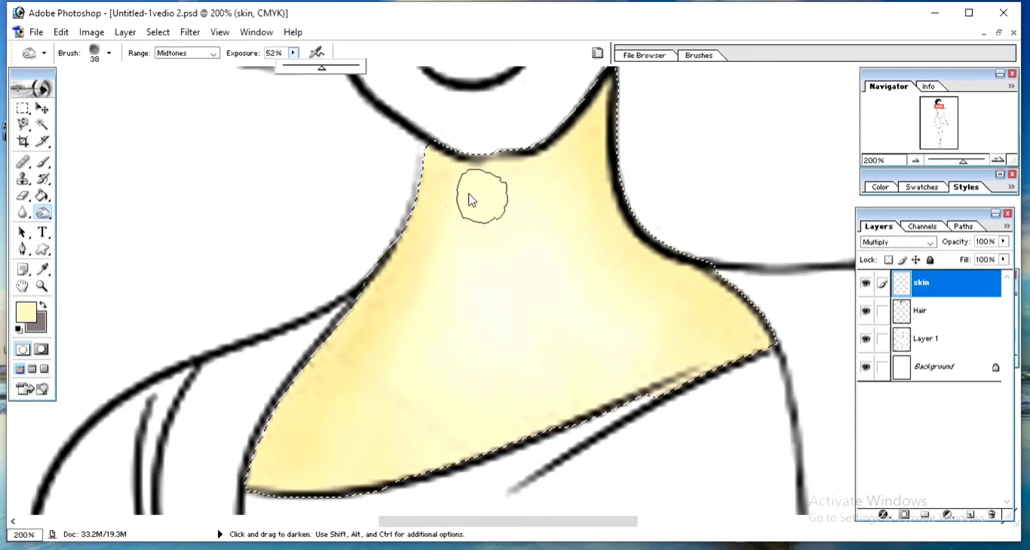
mouse_move(436, 153)
left_mouse_down()
mouse_move(427, 198)
mouse_move(433, 162)
mouse_move(390, 278)
left_mouse_up()
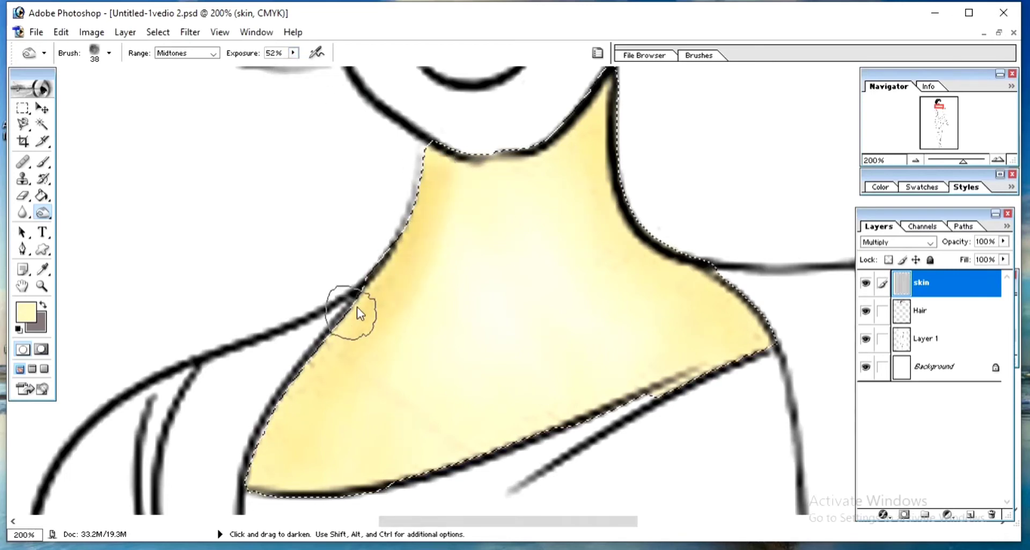
left_click_drag(359, 311, 421, 154)
mouse_move(378, 307)
left_mouse_down()
mouse_move(417, 215)
mouse_move(421, 146)
mouse_move(375, 304)
mouse_move(307, 372)
mouse_move(263, 458)
mouse_move(262, 499)
left_mouse_up()
mouse_move(614, 91)
left_mouse_down()
mouse_move(667, 268)
mouse_move(567, 81)
mouse_move(680, 283)
mouse_move(604, 158)
mouse_move(612, 120)
mouse_move(729, 344)
mouse_move(722, 295)
mouse_move(790, 363)
mouse_move(670, 383)
mouse_move(684, 408)
mouse_move(640, 346)
mouse_move(664, 421)
left_mouse_up()
mouse_move(607, 326)
left_mouse_down()
mouse_move(529, 430)
mouse_move(734, 378)
mouse_move(451, 475)
mouse_move(561, 437)
mouse_move(380, 483)
mouse_move(289, 492)
mouse_move(429, 483)
left_mouse_up()
Create a new layer named face and select the face along its outline with the Magnetic Lasso tool
left_click(915, 159)
left_click(915, 160)
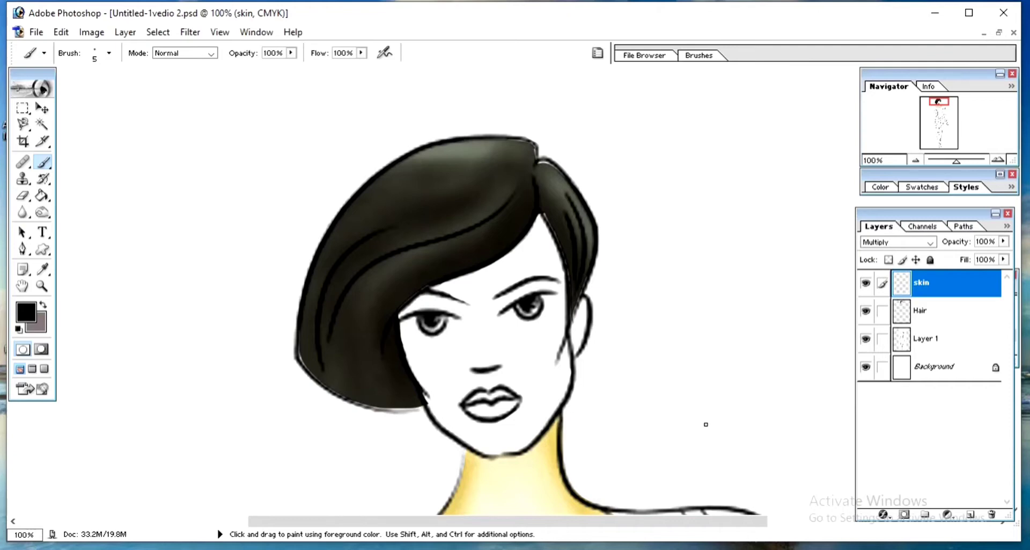
left_click(970, 514)
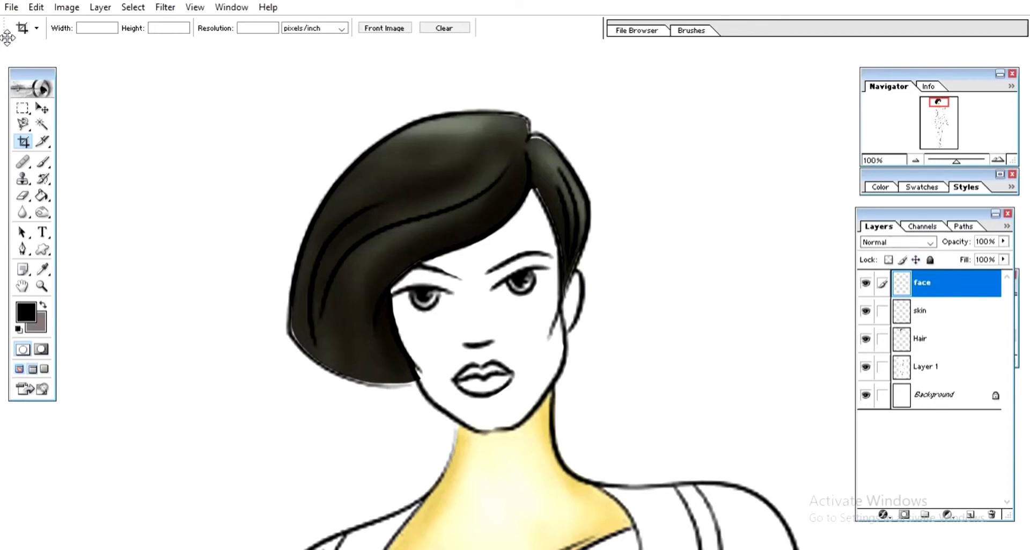
left_click(22, 126)
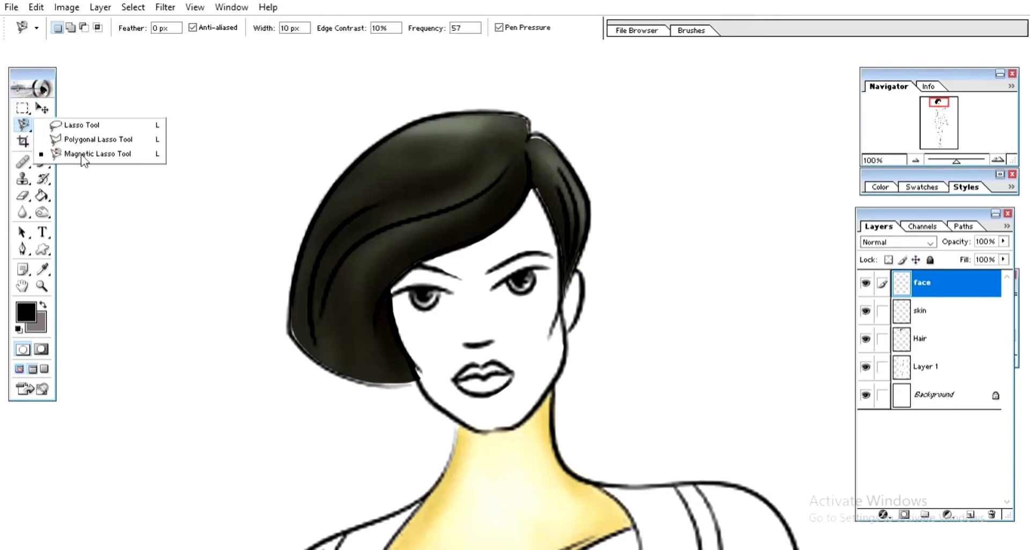
left_click(83, 154)
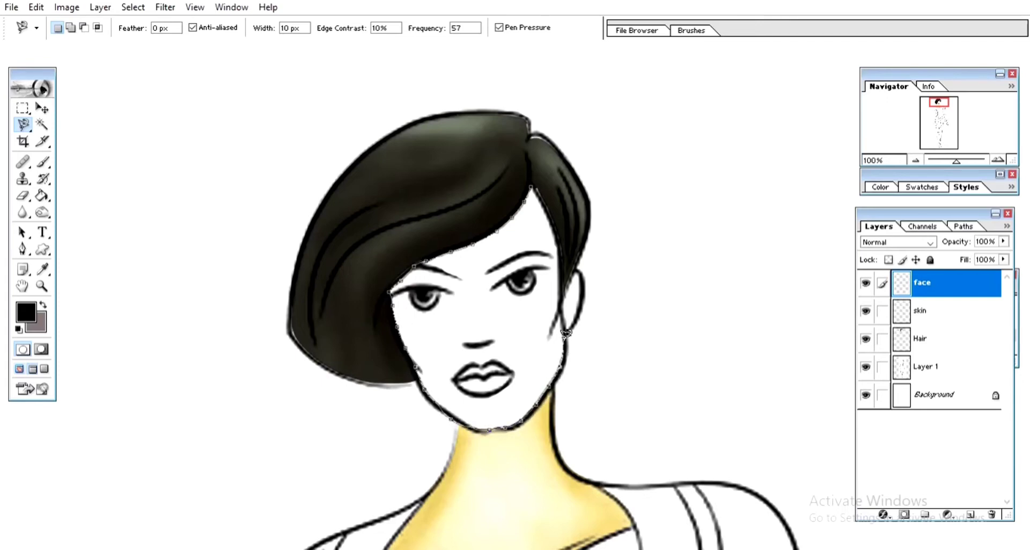
left_click(567, 302)
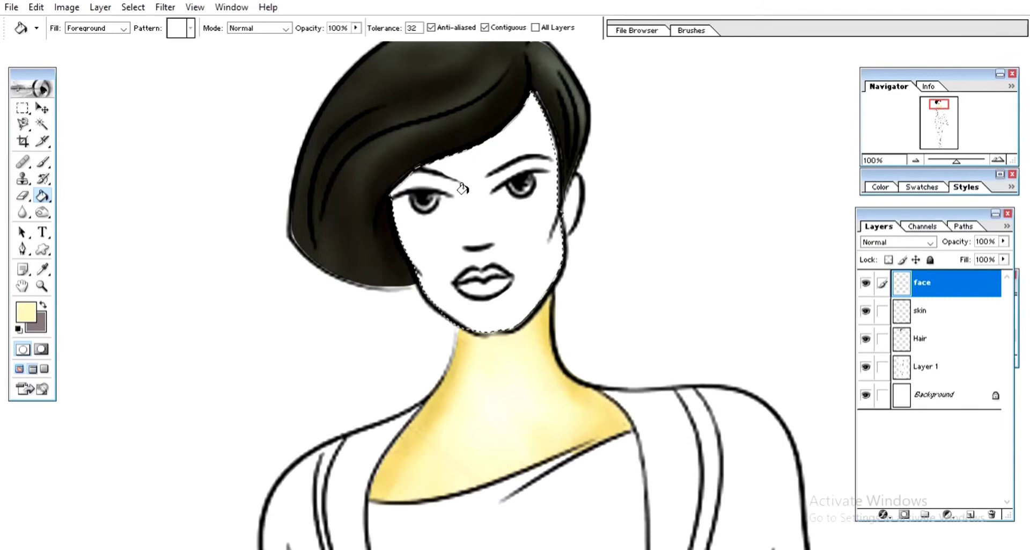
Fill the selected face with the pale yellow foreground colour and set the face layer's blend mode to Multiply
left_click(462, 188)
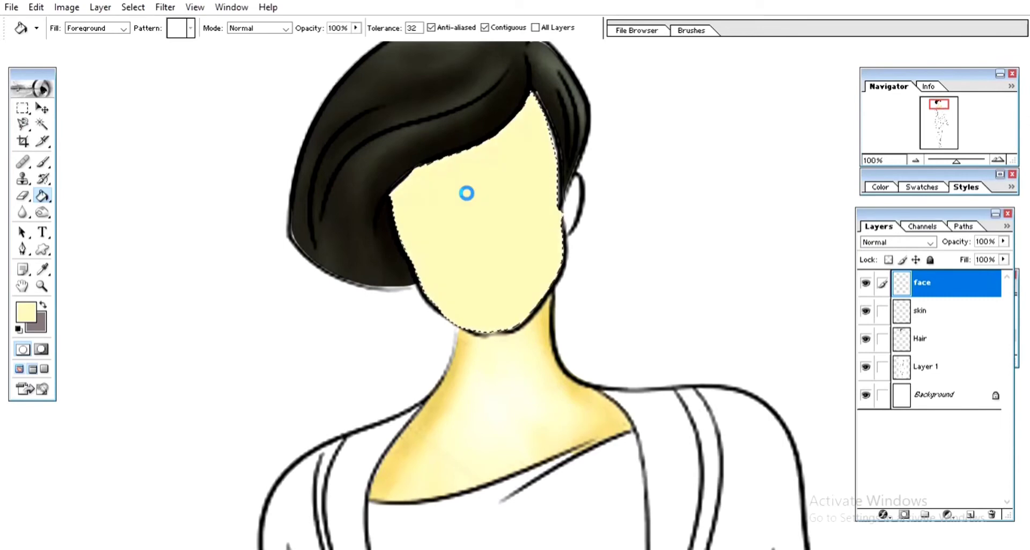
left_click(921, 242)
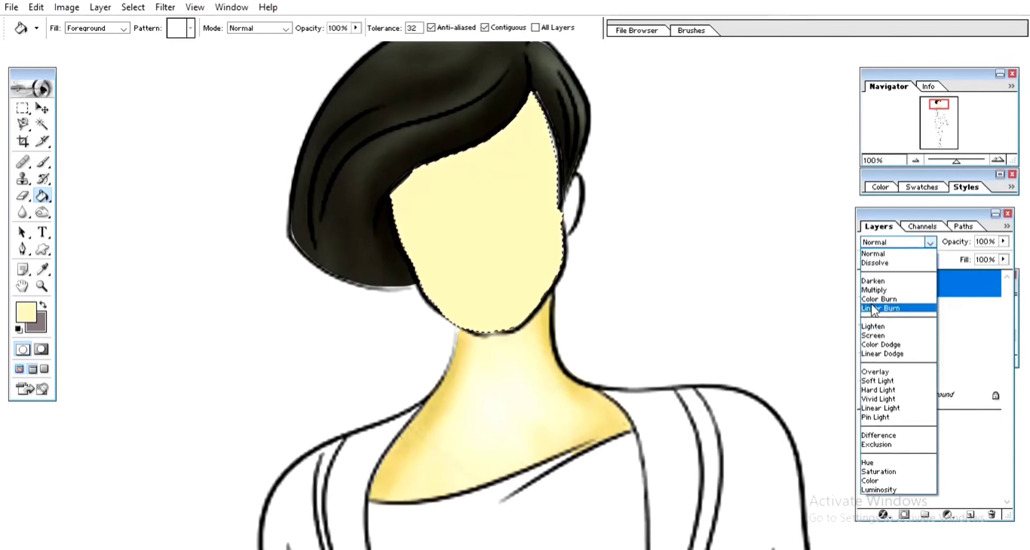
left_click(877, 289)
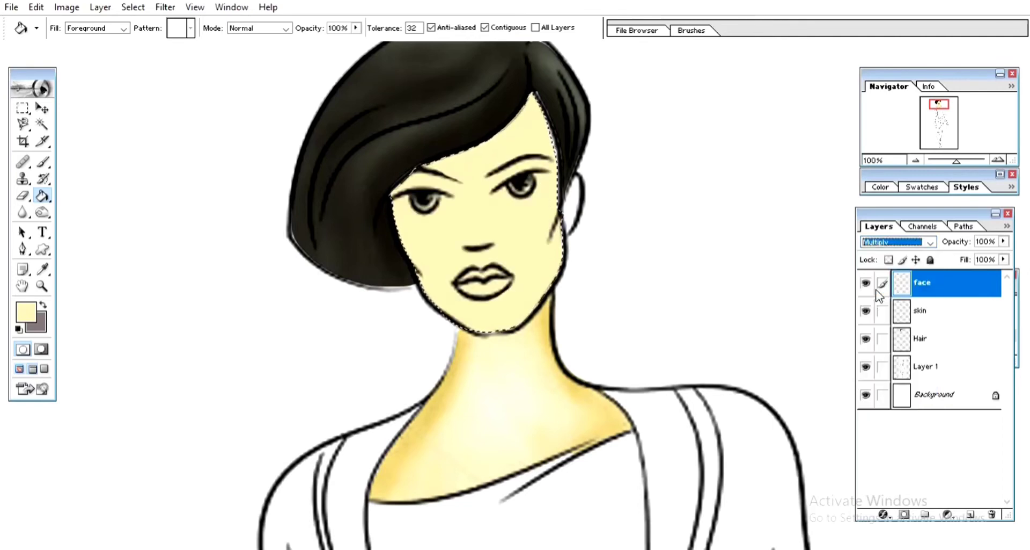
Lighten the forehead, nose and cheeks with the Dodge tool, using a 19 px brush on Midtones at 50% exposure
mouse_move(42, 212)
left_mouse_down()
mouse_move(126, 239)
mouse_move(123, 225)
left_mouse_up()
right_click(435, 225)
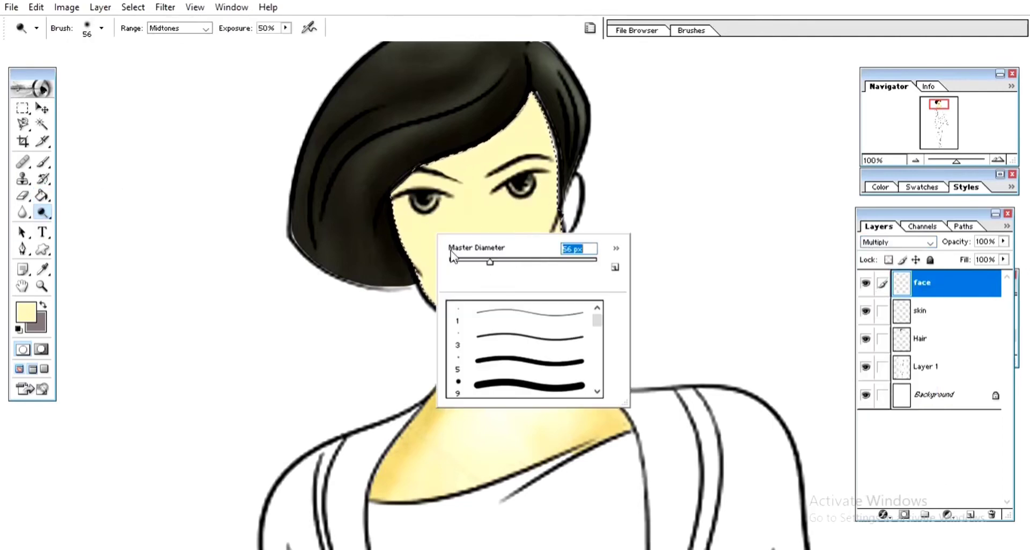
type("56")
key("Return")
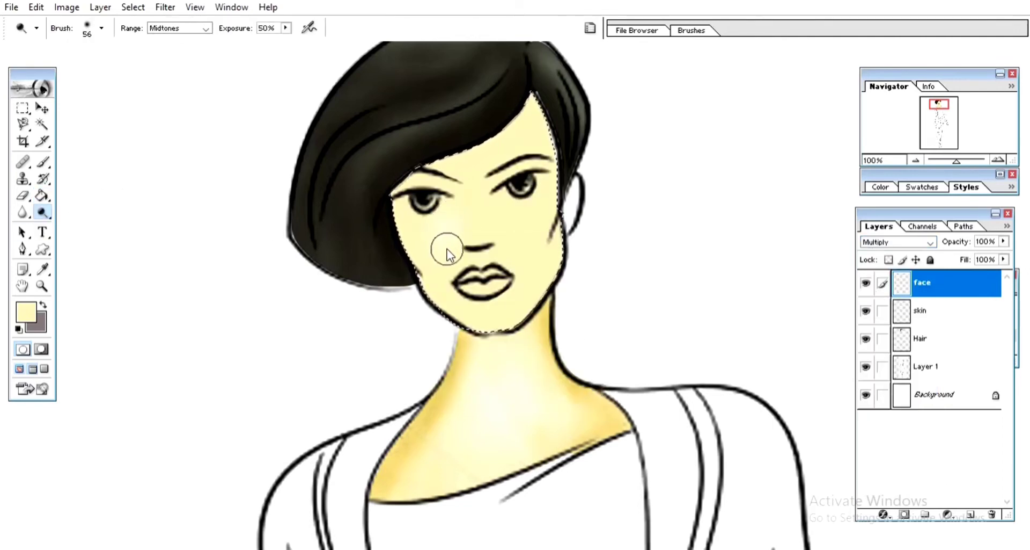
right_click(507, 217)
mouse_move(533, 232)
left_mouse_down()
mouse_move(501, 235)
mouse_move(471, 177)
mouse_move(503, 153)
left_mouse_up()
key("Return")
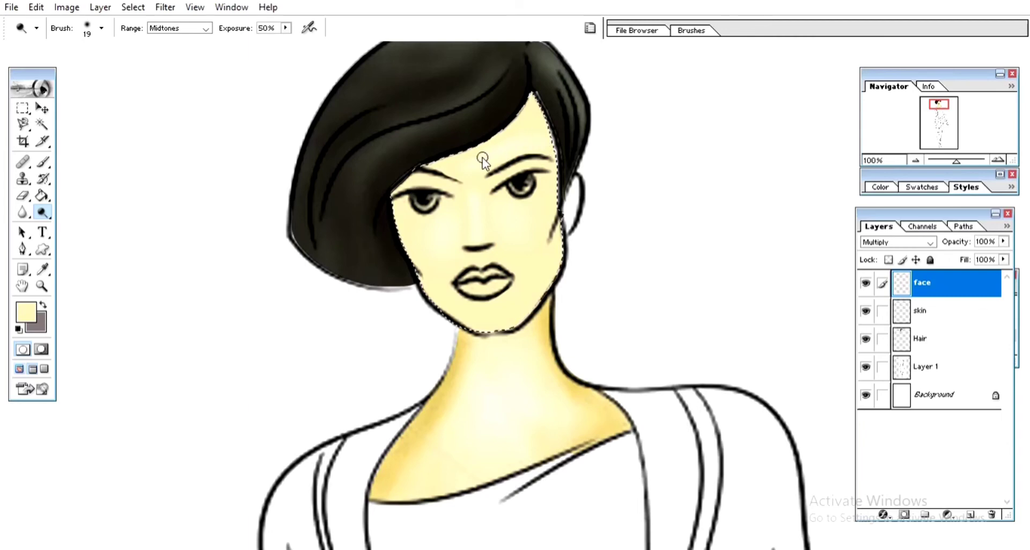
left_click_drag(503, 215, 530, 228)
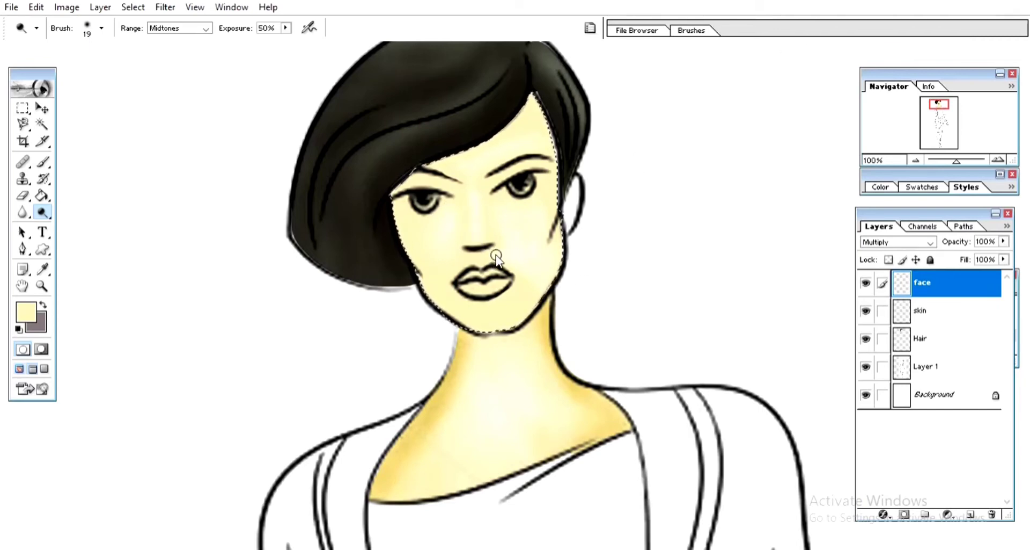
Shade the face along the hairline and outer edges with the Burn tool, using a 38 px brush on Midtones at 52% exposure
left_click_drag(42, 212, 81, 213)
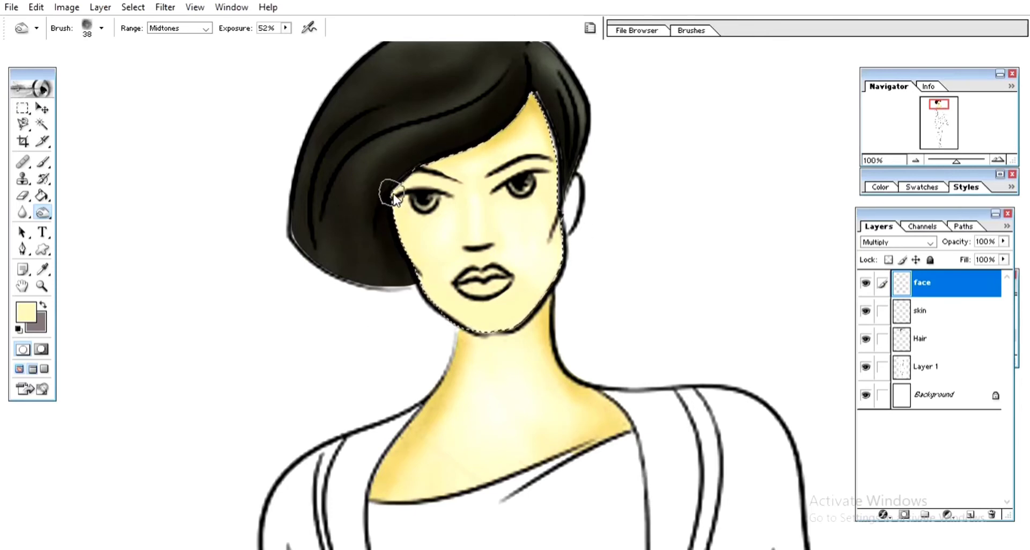
mouse_move(437, 173)
left_mouse_down()
mouse_move(384, 210)
mouse_move(414, 284)
mouse_move(437, 303)
mouse_move(449, 255)
mouse_move(423, 246)
mouse_move(434, 296)
mouse_move(417, 243)
mouse_move(430, 241)
mouse_move(442, 294)
mouse_move(482, 336)
mouse_move(454, 312)
mouse_move(489, 334)
left_mouse_up()
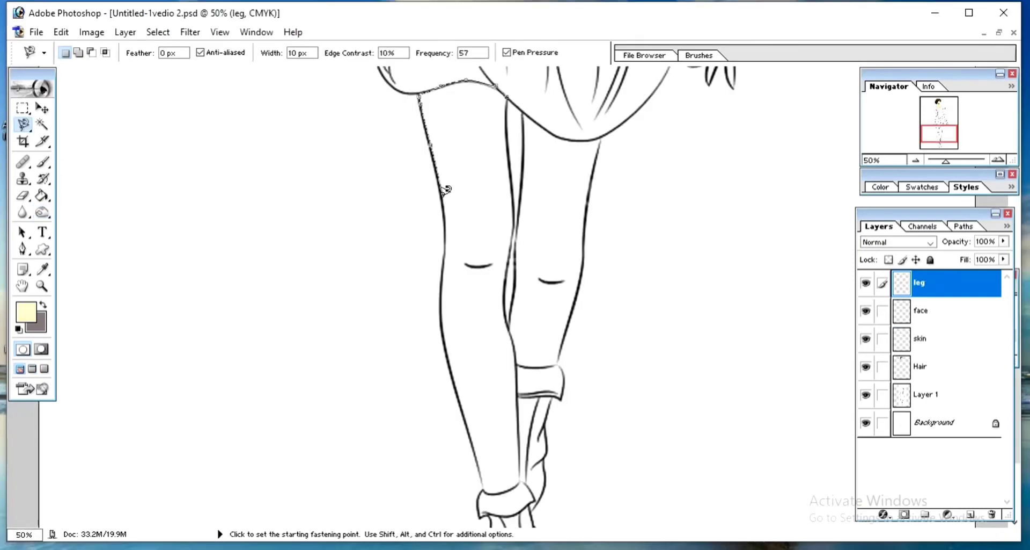
Fill the front leg, selected with the Magnetic Lasso, with the pale yellow foreground colour and set the leg layer's blend mode to Multiply
left_click_drag(448, 321, 489, 473)
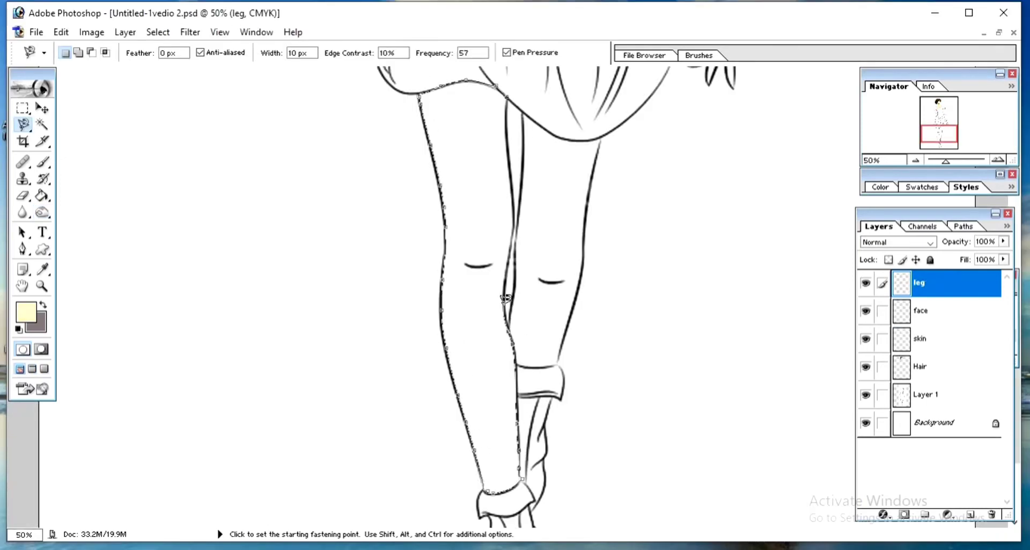
left_click(512, 92)
left_click(43, 196)
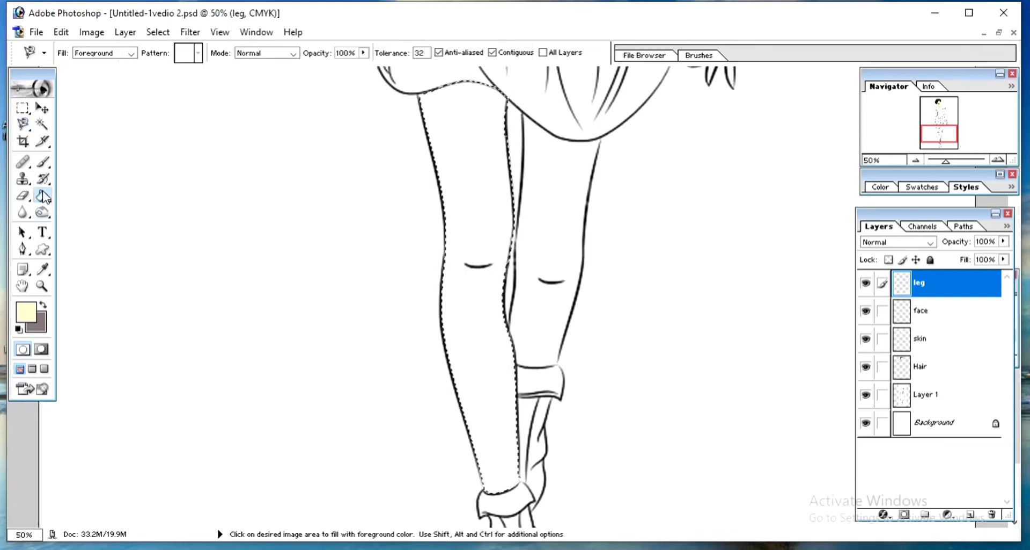
left_click(462, 160)
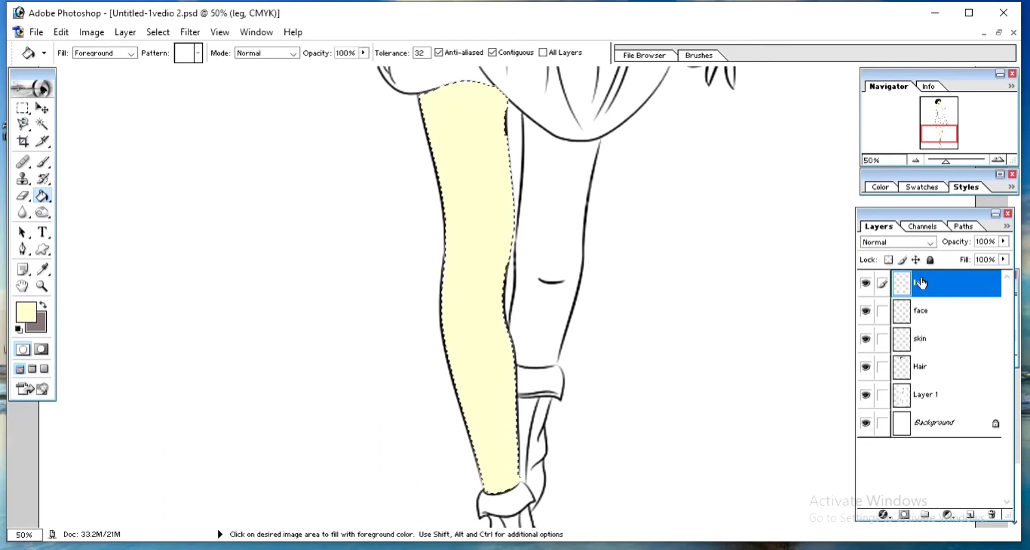
left_click(931, 242)
left_click(872, 289)
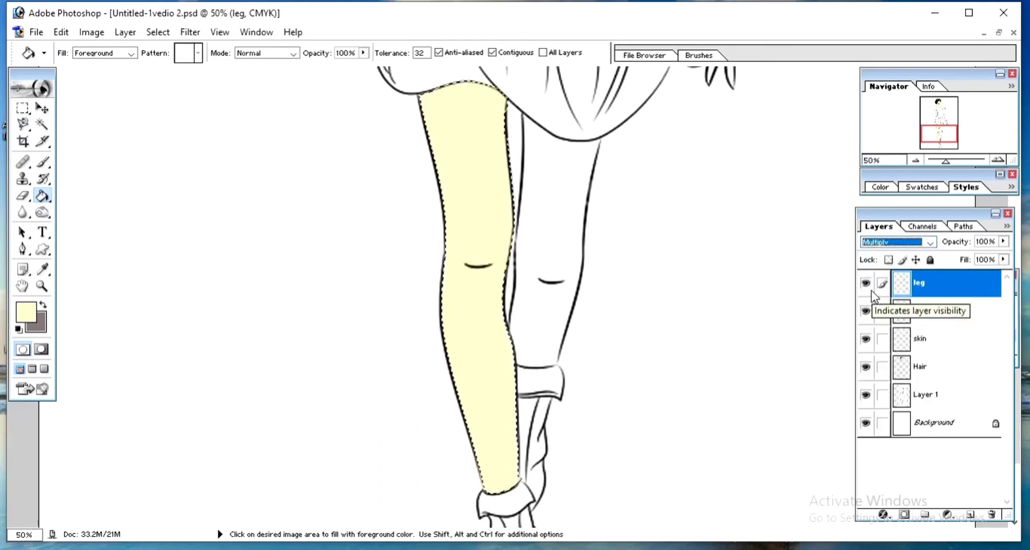
Lighten the middle of the front leg from thigh to ankle with the Dodge tool and a 118 px brush
left_click(43, 212)
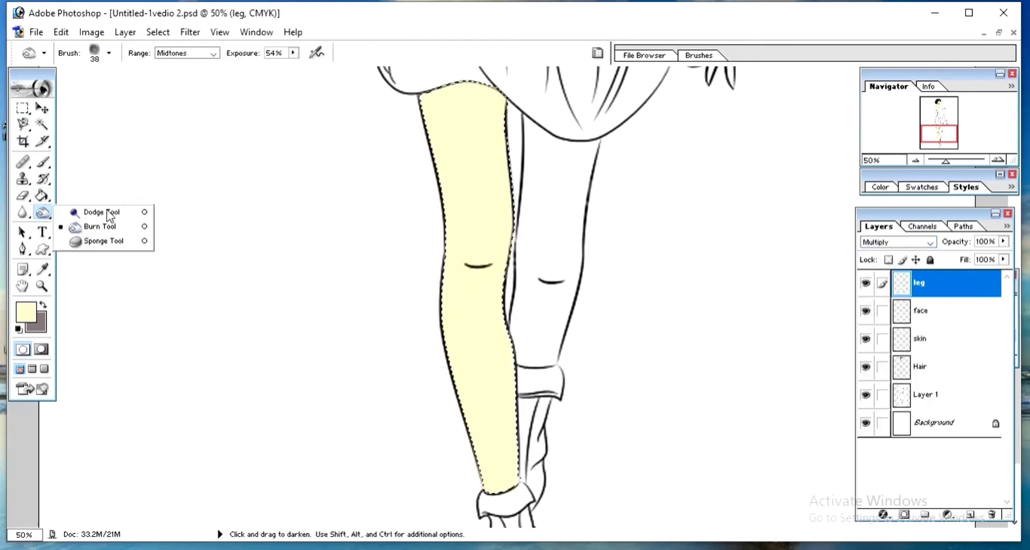
left_click(109, 214)
right_click(470, 114)
left_click_drag(533, 139, 570, 138)
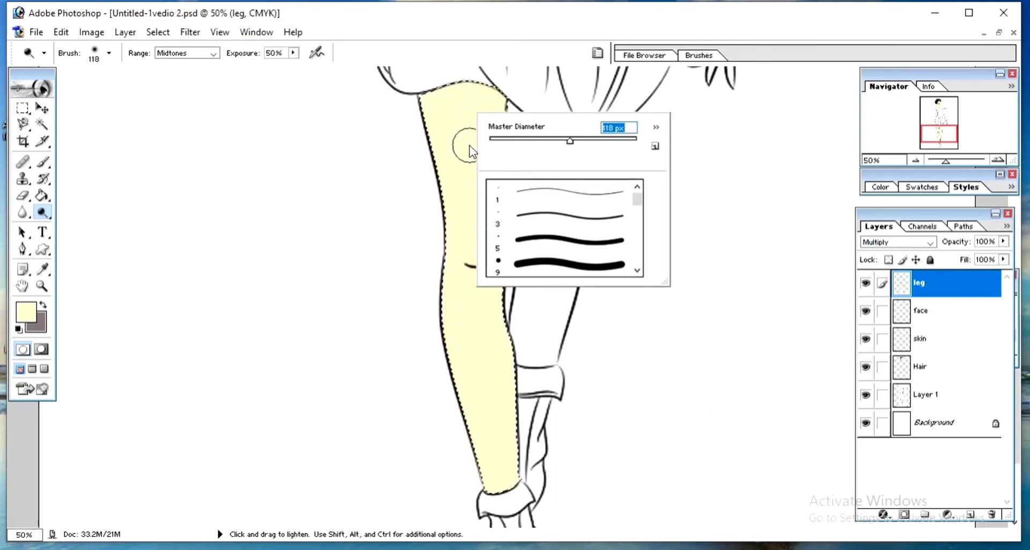
mouse_move(470, 145)
left_mouse_down()
mouse_move(482, 239)
mouse_move(479, 102)
mouse_move(449, 133)
left_mouse_up()
mouse_move(489, 244)
left_mouse_down()
mouse_move(483, 405)
mouse_move(484, 350)
left_mouse_up()
mouse_move(497, 447)
left_mouse_down()
mouse_move(482, 420)
mouse_move(483, 303)
mouse_move(505, 472)
left_mouse_up()
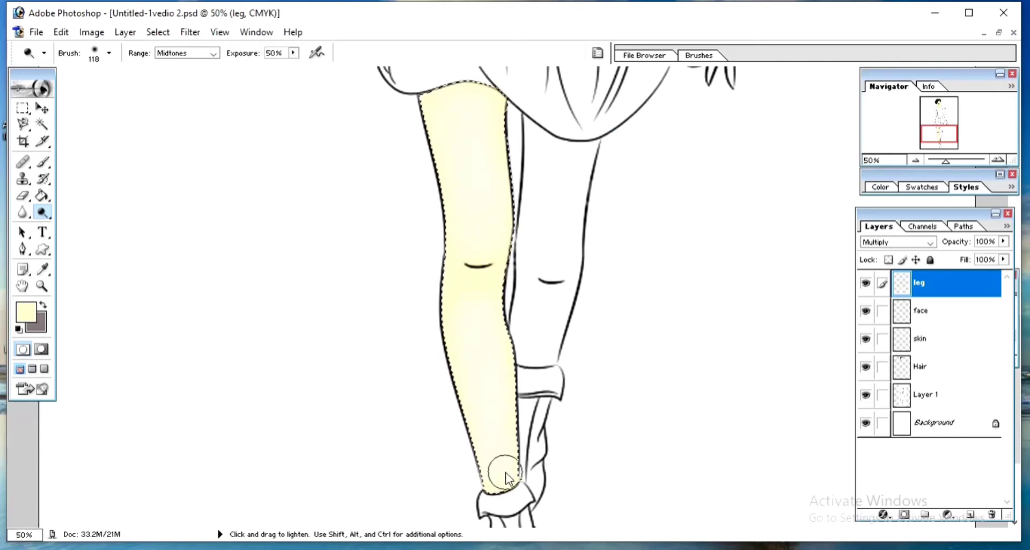
Darken both edges of the front leg and around the knee with the Burn tool, using a 59 px brush at 54% exposure
left_click(43, 212)
left_click(81, 224)
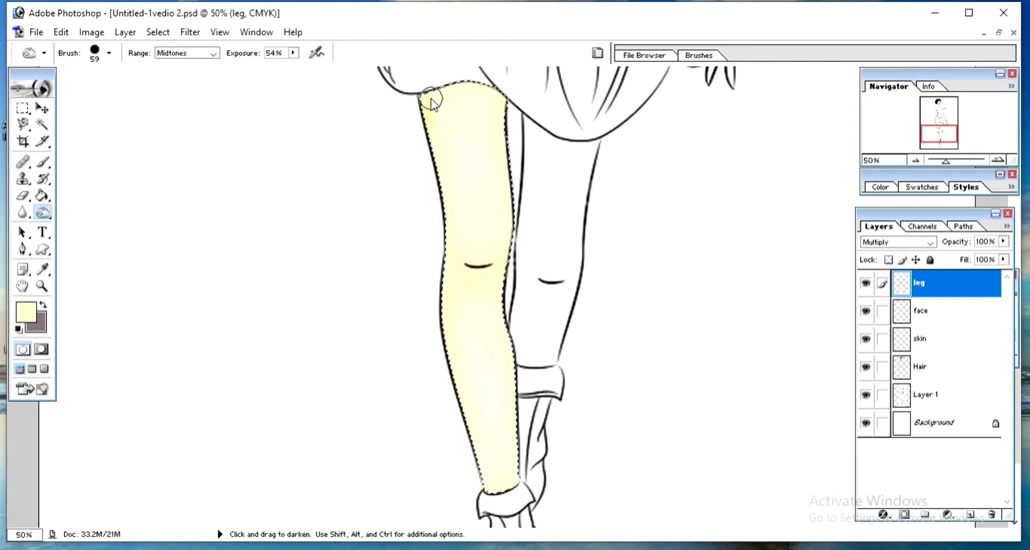
mouse_move(431, 98)
left_mouse_down()
mouse_move(472, 80)
mouse_move(503, 85)
mouse_move(515, 102)
mouse_move(458, 96)
mouse_move(451, 85)
mouse_move(440, 98)
mouse_move(437, 182)
mouse_move(418, 127)
mouse_move(422, 102)
mouse_move(442, 212)
mouse_move(431, 290)
mouse_move(454, 232)
mouse_move(453, 221)
mouse_move(433, 310)
mouse_move(425, 302)
mouse_move(442, 262)
mouse_move(447, 413)
mouse_move(473, 415)
mouse_move(446, 351)
mouse_move(443, 308)
mouse_move(465, 424)
left_mouse_up()
mouse_move(489, 517)
left_mouse_down()
mouse_move(553, 438)
mouse_move(524, 203)
left_mouse_up()
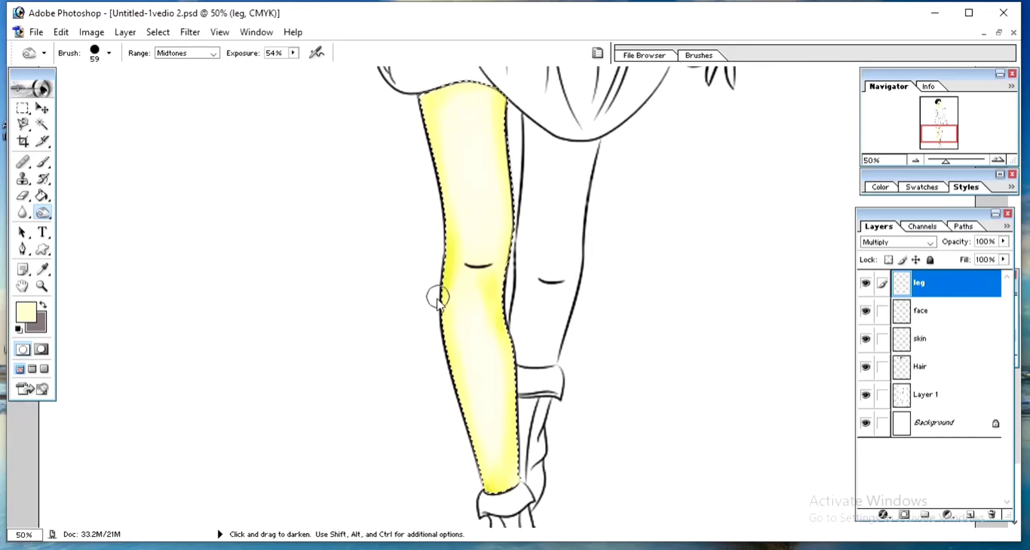
mouse_move(450, 349)
left_mouse_down()
mouse_move(446, 297)
mouse_move(451, 378)
left_mouse_up()
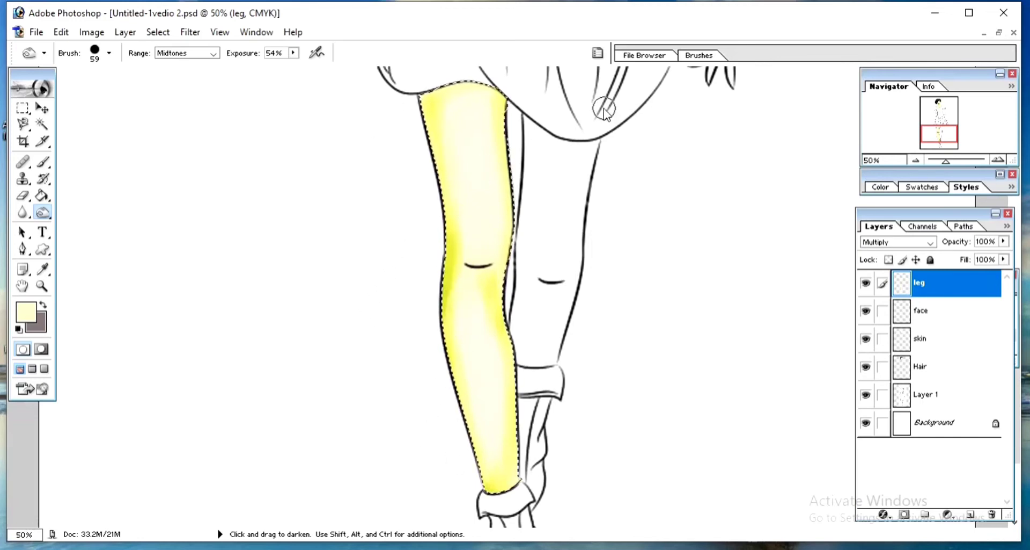
Select the rear leg along its outline with the Magnetic Lasso and fill it with the pale yellow foreground colour
left_click(523, 174)
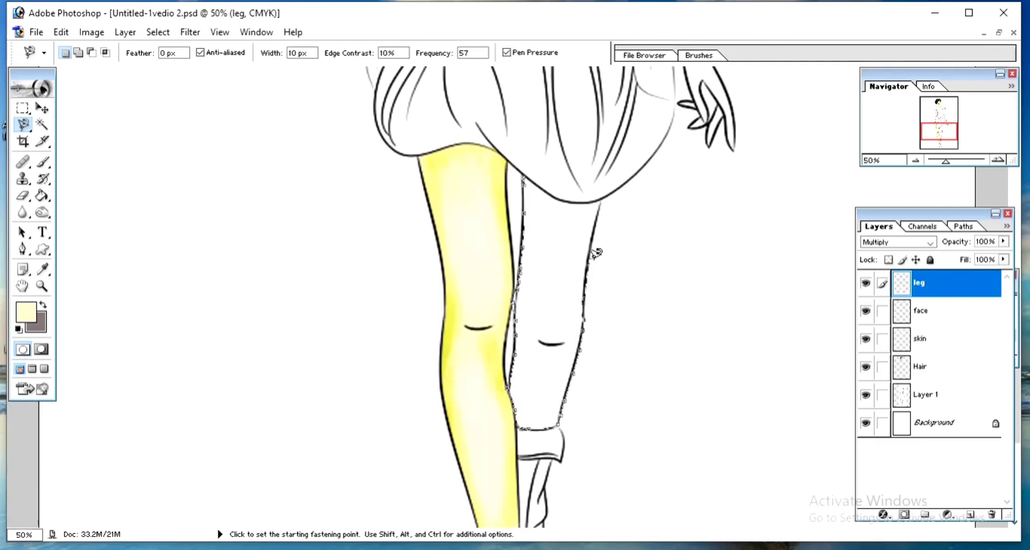
left_click(526, 169)
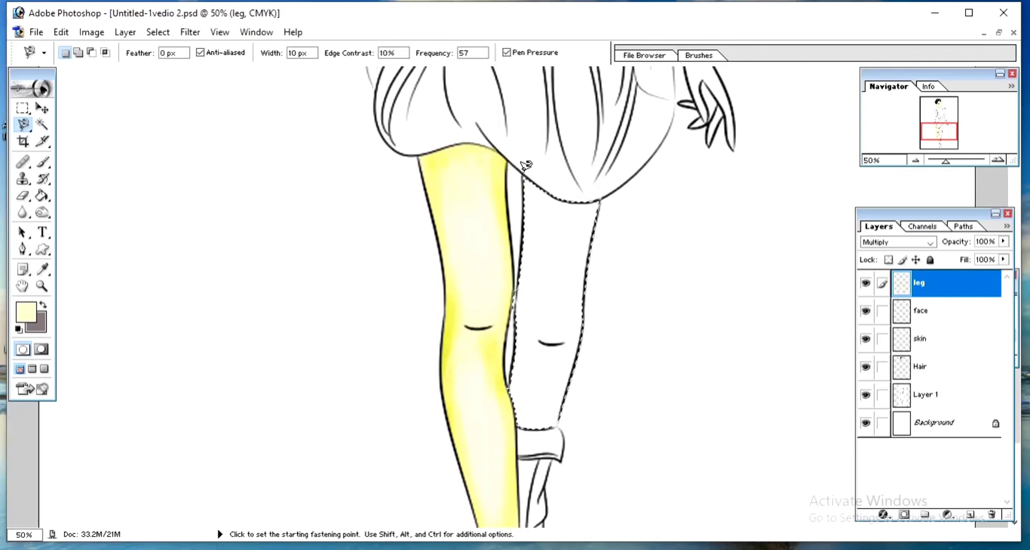
left_click(43, 196)
left_click(549, 216)
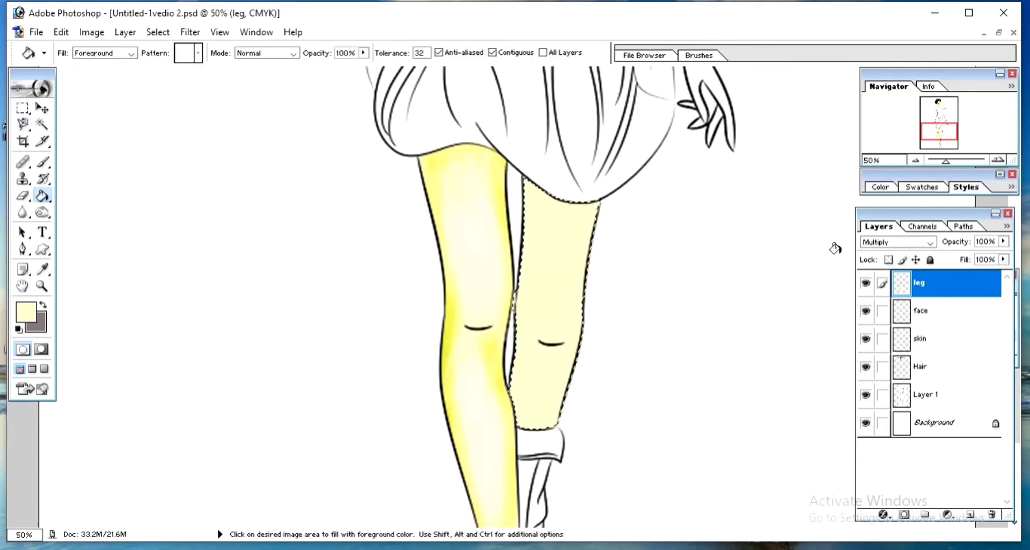
Lighten the middle of the rear leg with the Dodge tool and darken its edges with the Burn tool
mouse_move(42, 212)
left_mouse_down()
mouse_move(142, 223)
mouse_move(161, 210)
left_mouse_up()
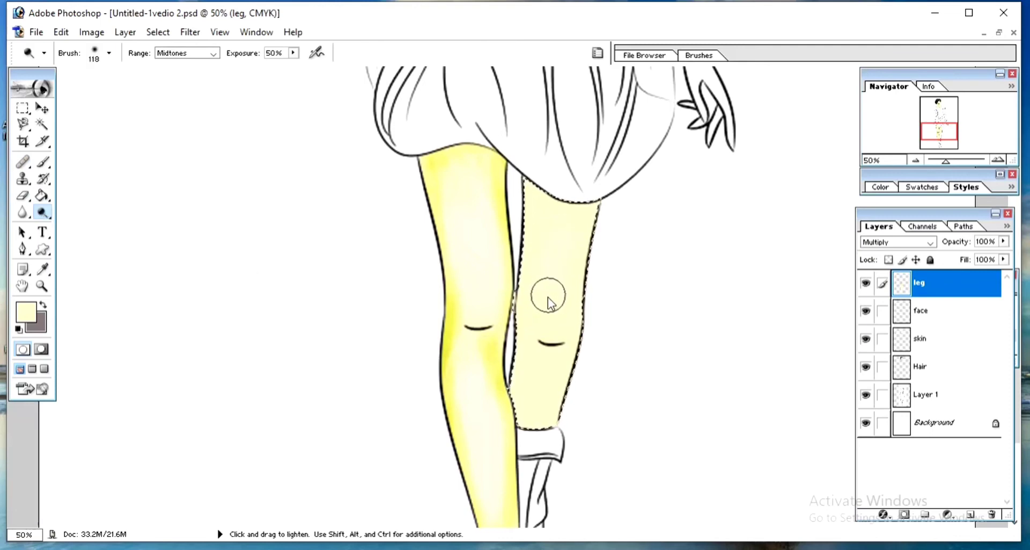
mouse_move(547, 370)
left_mouse_down()
mouse_move(535, 409)
mouse_move(537, 372)
mouse_move(537, 422)
left_mouse_up()
mouse_move(38, 223)
left_mouse_down()
mouse_move(81, 210)
mouse_move(97, 226)
left_mouse_up()
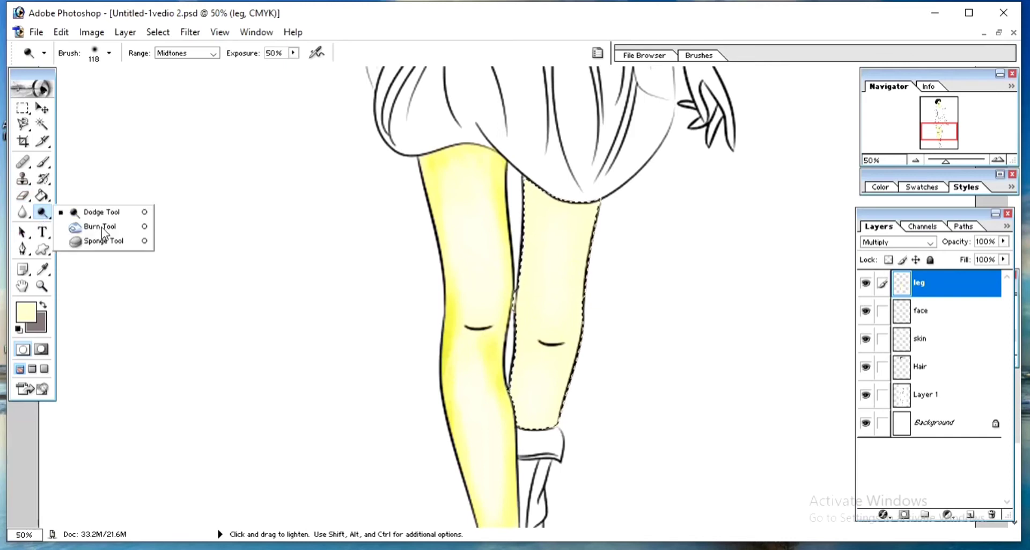
mouse_move(531, 251)
left_mouse_down()
mouse_move(509, 412)
mouse_move(530, 203)
mouse_move(534, 271)
mouse_move(514, 401)
mouse_move(528, 358)
mouse_move(522, 333)
mouse_move(530, 364)
mouse_move(502, 424)
mouse_move(544, 191)
mouse_move(600, 203)
mouse_move(554, 204)
mouse_move(588, 206)
mouse_move(568, 374)
mouse_move(543, 434)
mouse_move(596, 225)
mouse_move(619, 234)
mouse_move(604, 395)
mouse_move(610, 226)
mouse_move(575, 206)
mouse_move(547, 211)
mouse_move(594, 224)
mouse_move(560, 206)
left_mouse_up()
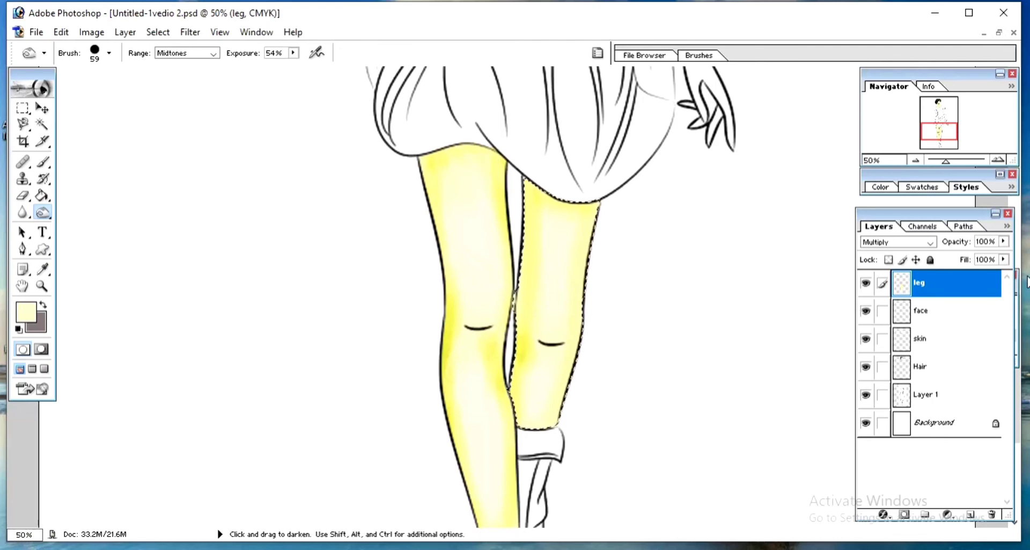
Create a new layer named hand and fill the bare forearm between sleeve and cuff with the pale yellow foreground colour
left_click(915, 159)
left_click(916, 159)
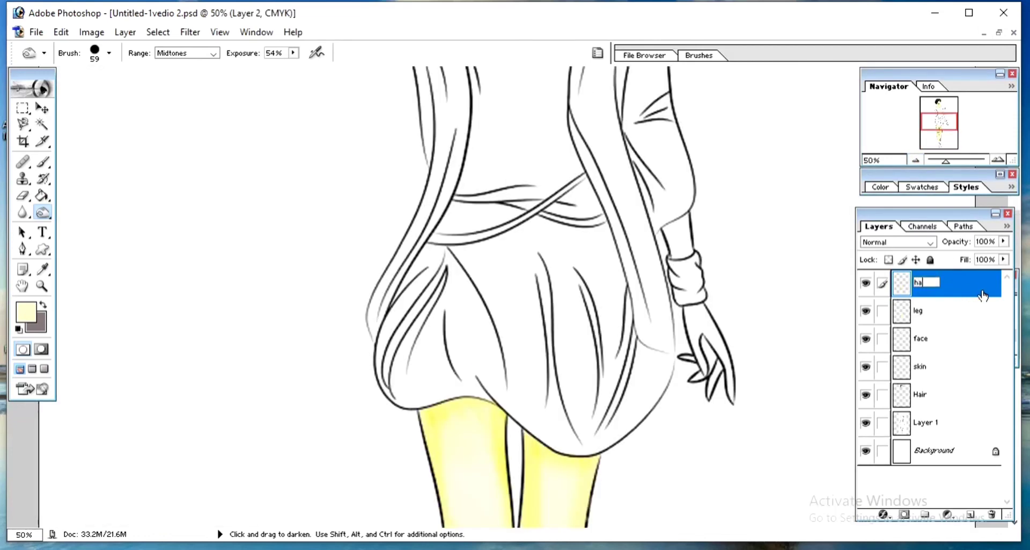
left_click(24, 125)
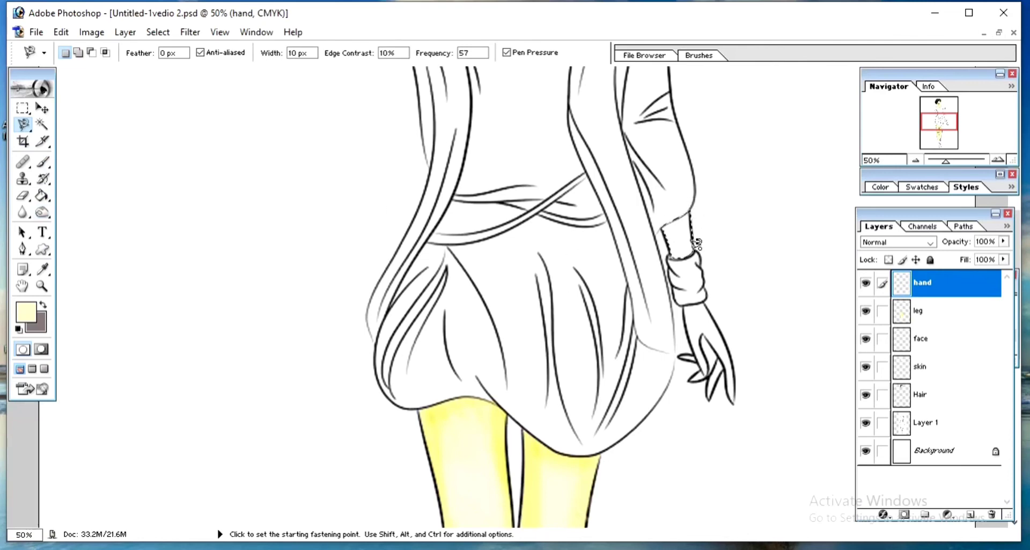
left_click(42, 195)
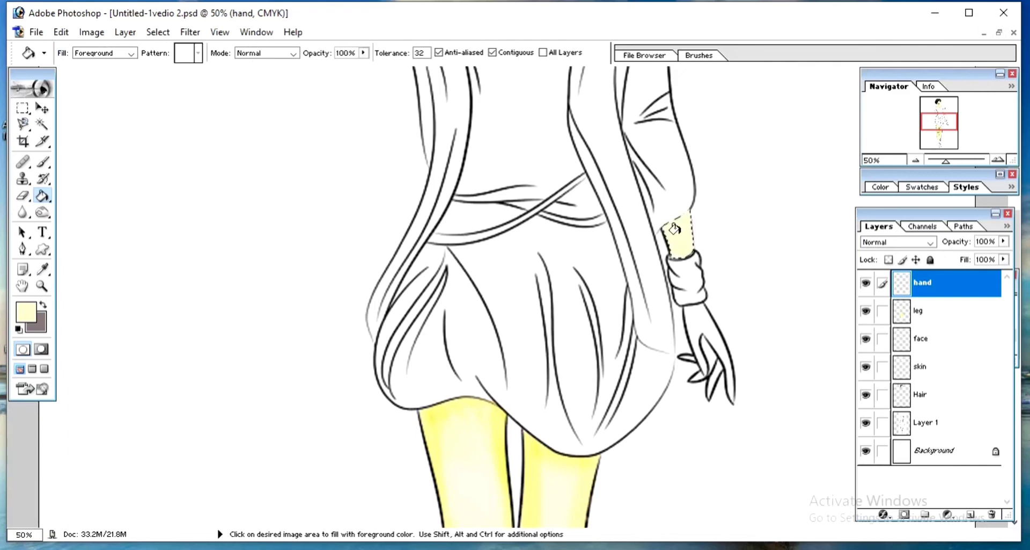
Set the hand layer's blend mode to Multiply and darken the forearm with the Burn tool at 54% exposure
left_click(896, 242)
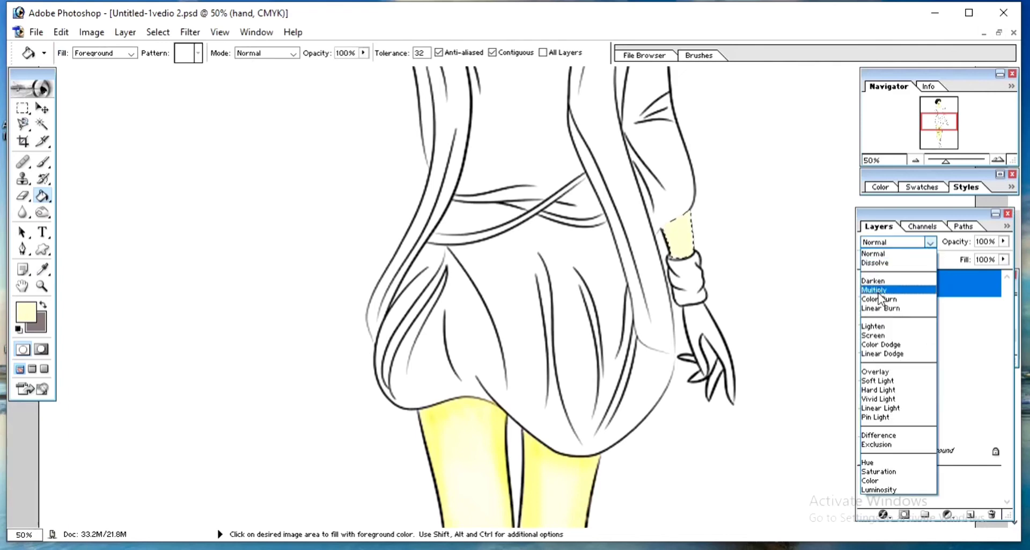
left_click(879, 294)
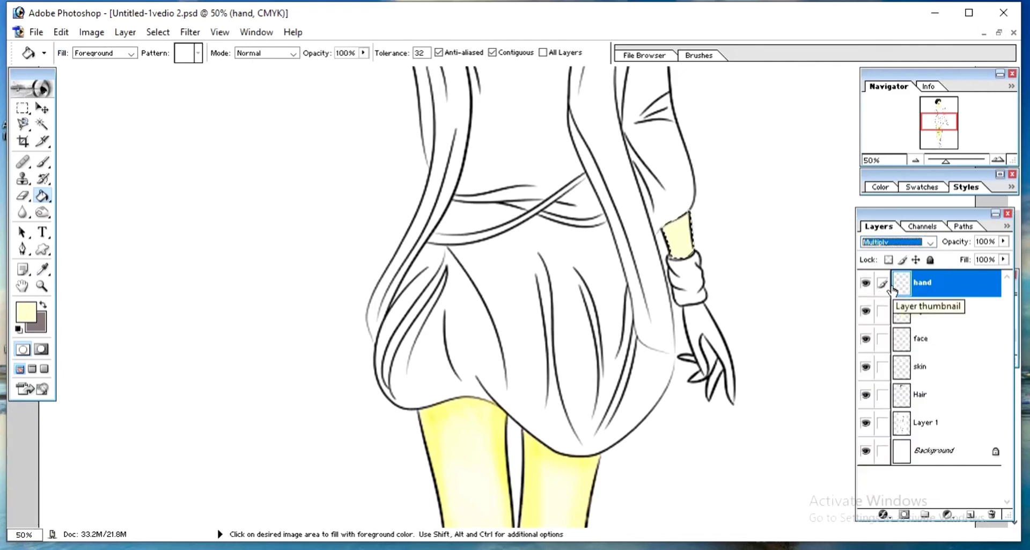
mouse_move(42, 212)
left_mouse_down()
mouse_move(59, 225)
mouse_move(115, 216)
mouse_move(119, 237)
mouse_move(108, 226)
left_mouse_up()
mouse_move(663, 224)
left_mouse_down()
mouse_move(670, 252)
mouse_move(660, 221)
left_mouse_up()
mouse_move(701, 254)
left_mouse_down()
mouse_move(692, 199)
mouse_move(698, 257)
mouse_move(682, 200)
mouse_move(643, 230)
mouse_move(699, 253)
left_mouse_up()
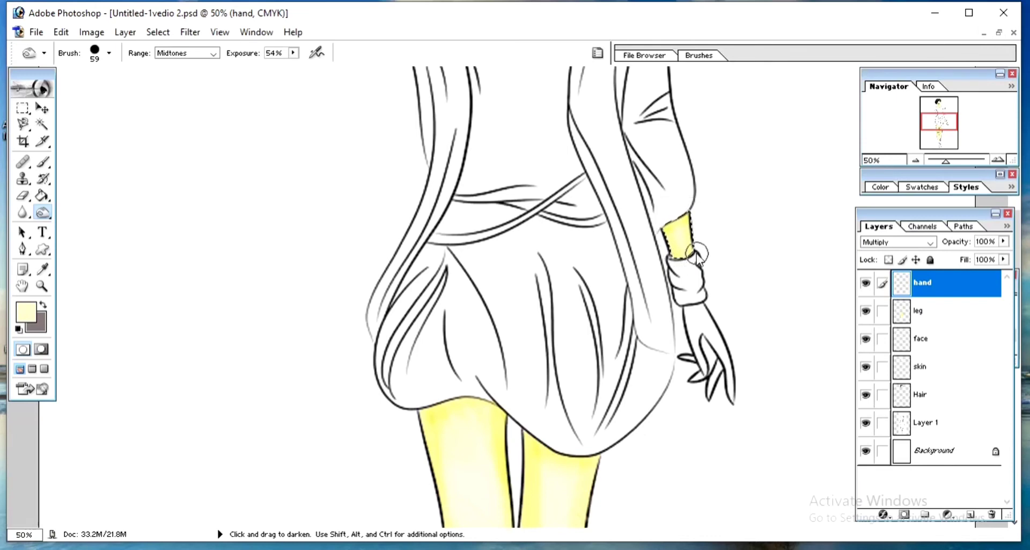
Select the hand below the cuff with the Magnetic Lasso and fill it with the pale yellow foreground colour
scroll(375, 359, "down", 5)
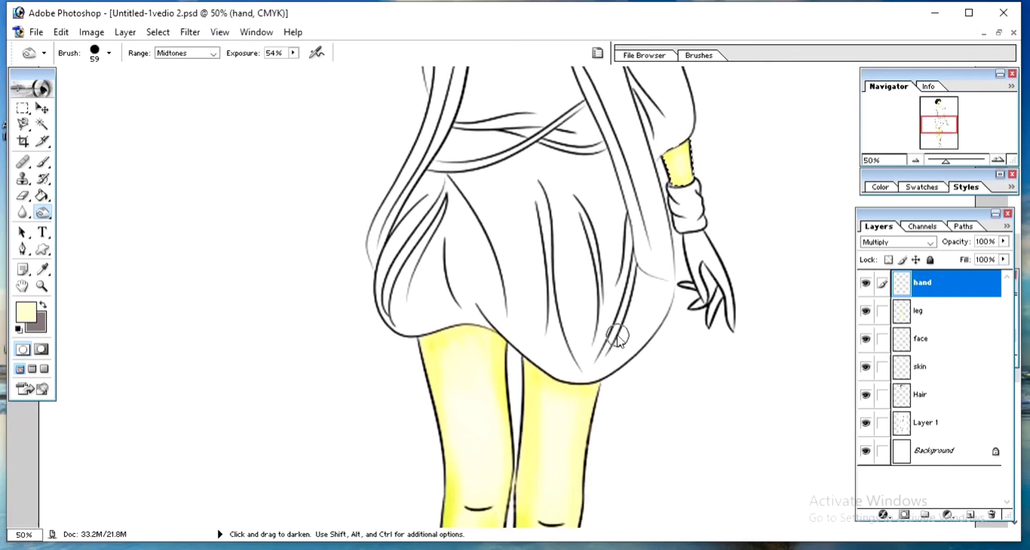
key("l")
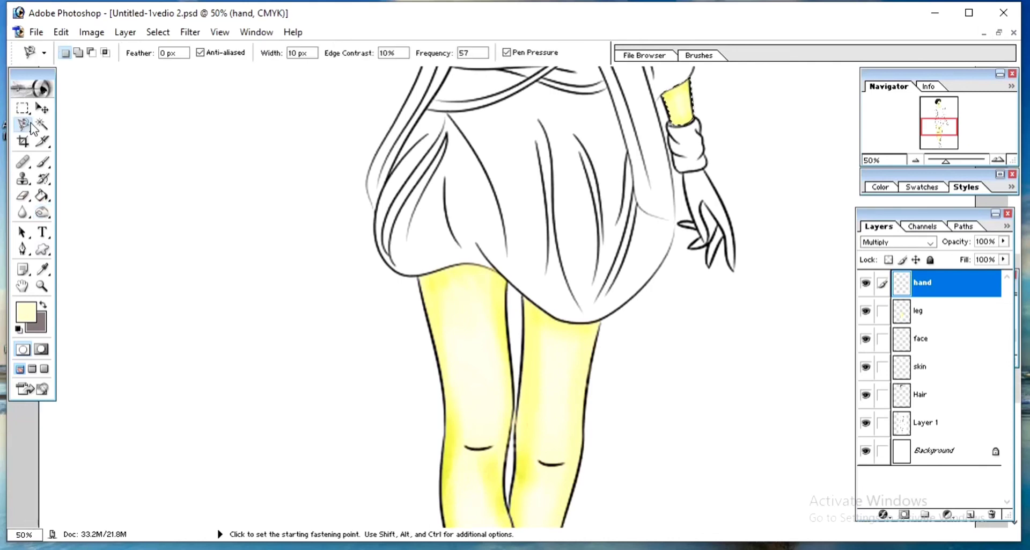
left_click(682, 173)
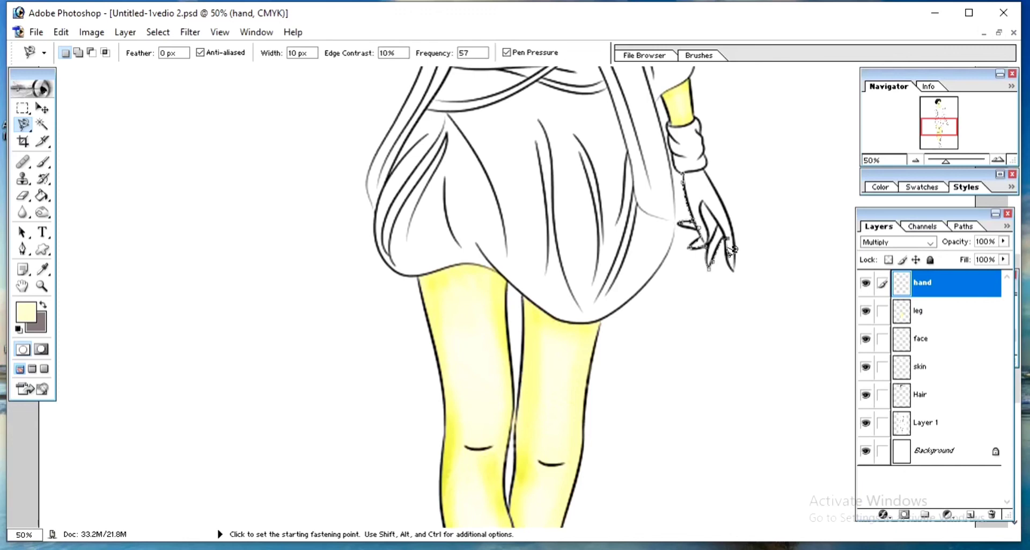
left_click(685, 164)
left_click(42, 196)
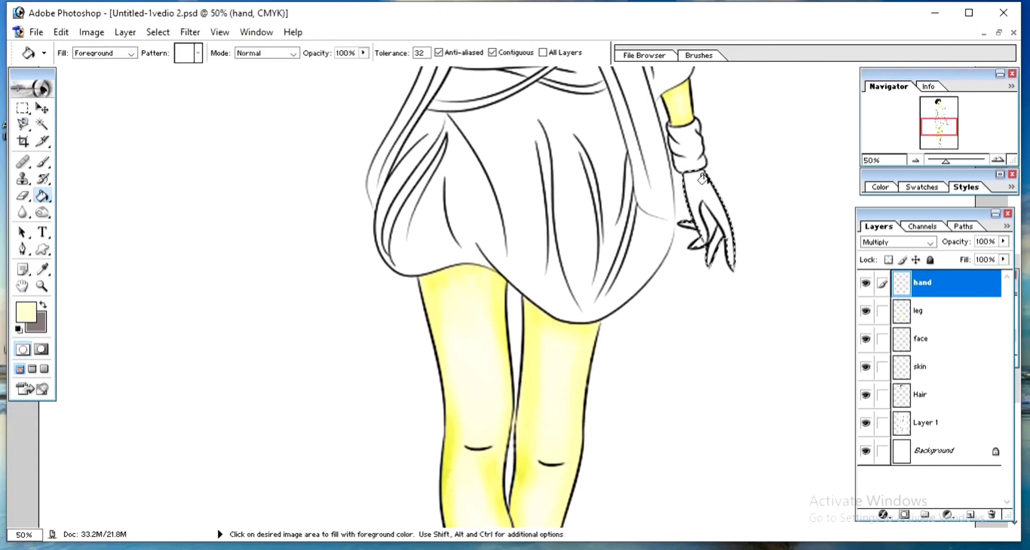
left_click(702, 178)
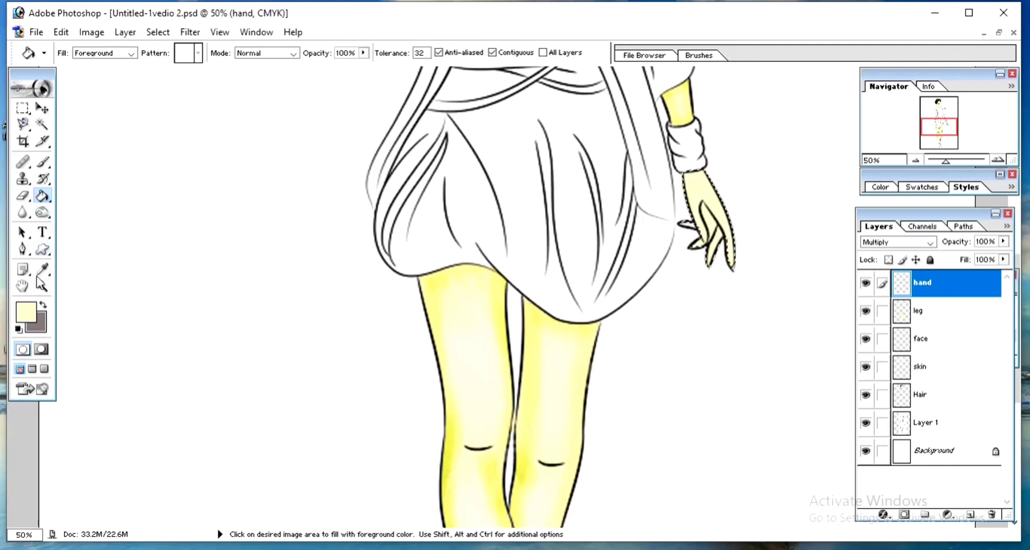
Darken the hand and fingers with the Burn tool and a 22 px brush, deselect the hand, and switch to the Brush tool
left_click(43, 212)
right_click(709, 221)
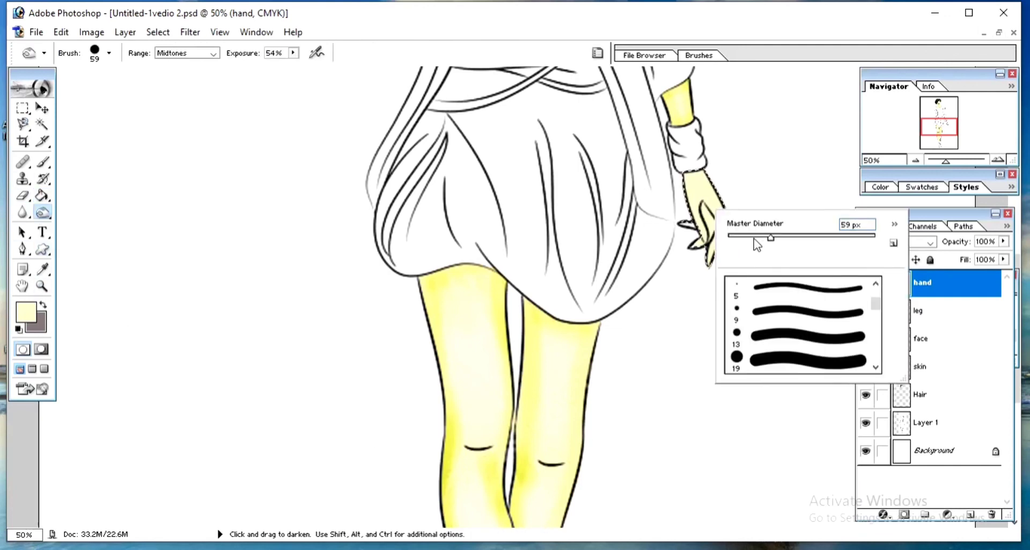
left_click(709, 222)
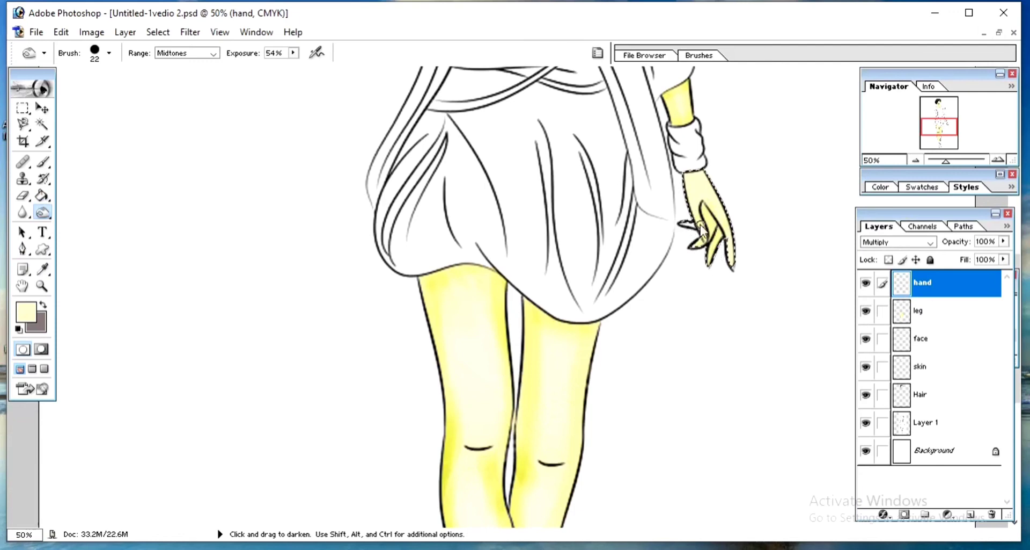
mouse_move(717, 230)
left_mouse_down()
mouse_move(696, 234)
mouse_move(689, 201)
left_mouse_up()
key("ctrl+d")
key("b")
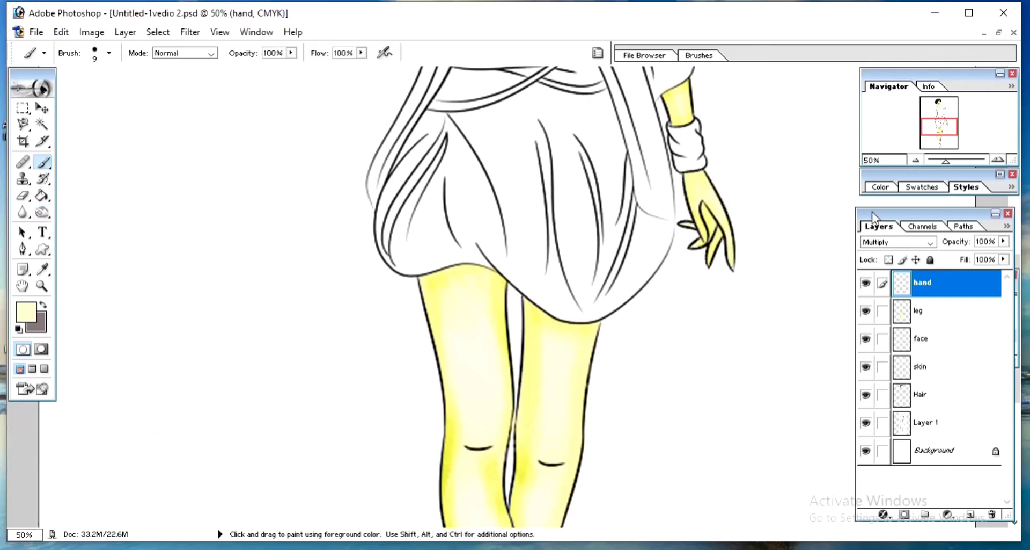
left_click(916, 160)
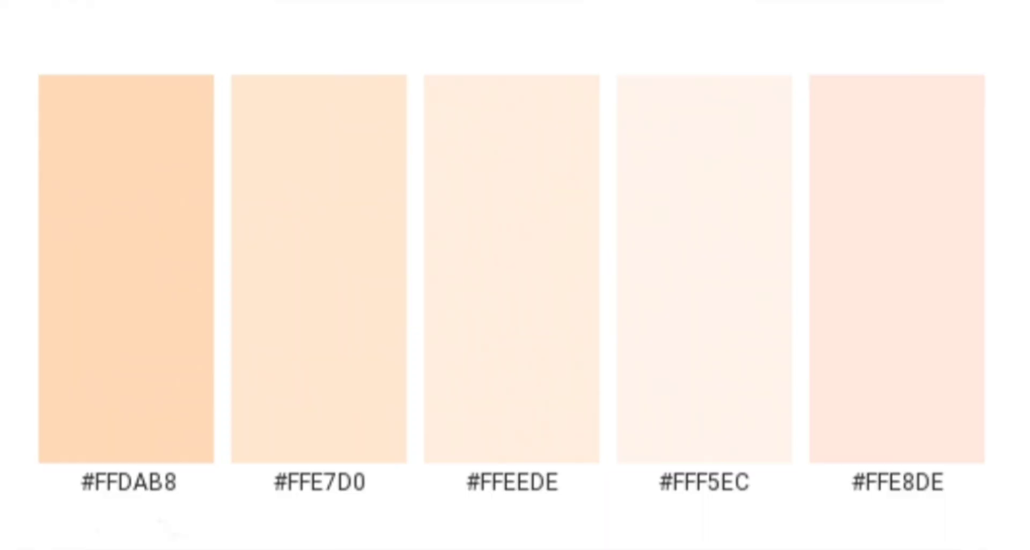